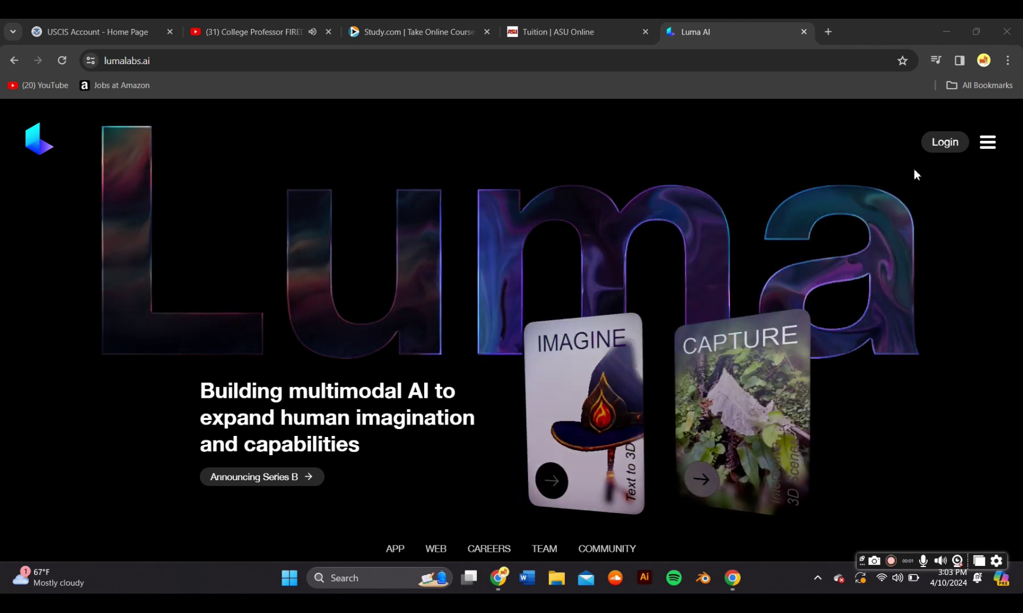
# Log in to Luma, generate Genie models from the prompt "mouth full of teeth with lips" and choose a result.
pyautogui.click(945, 143)
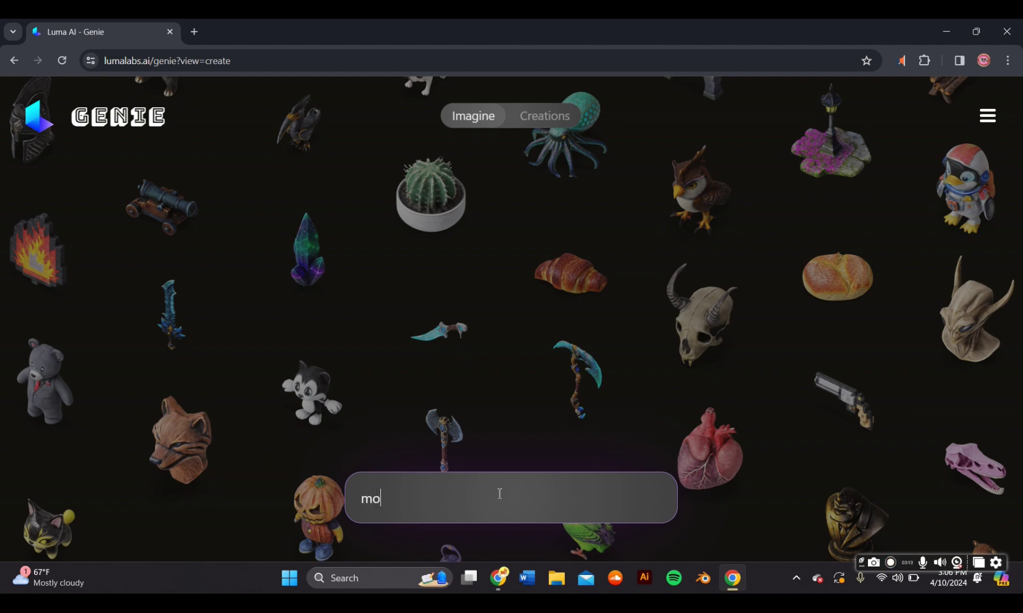
pyautogui.write('uth full of teeth with lips')
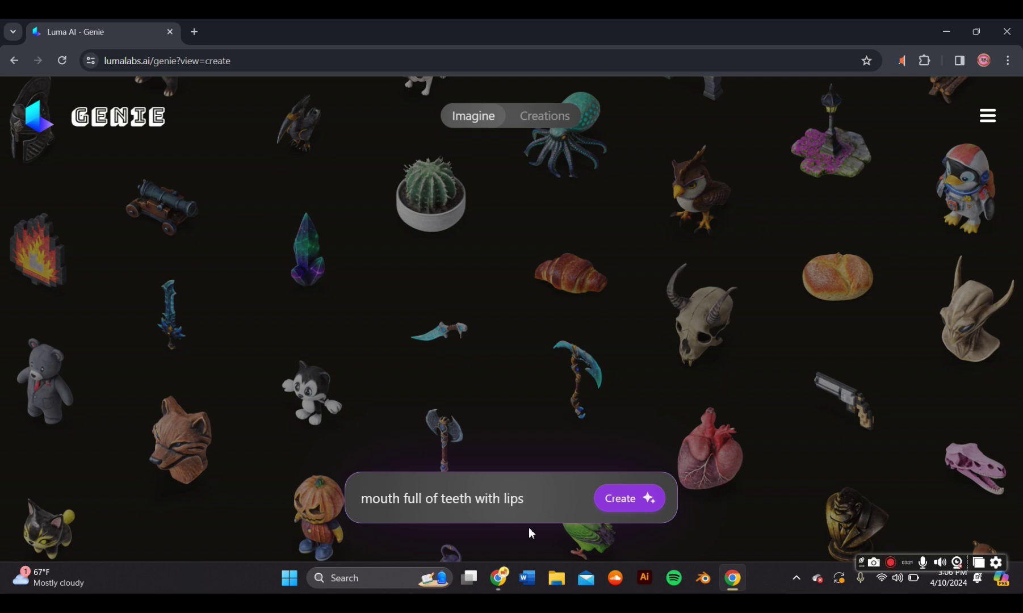
pyautogui.click(609, 504)
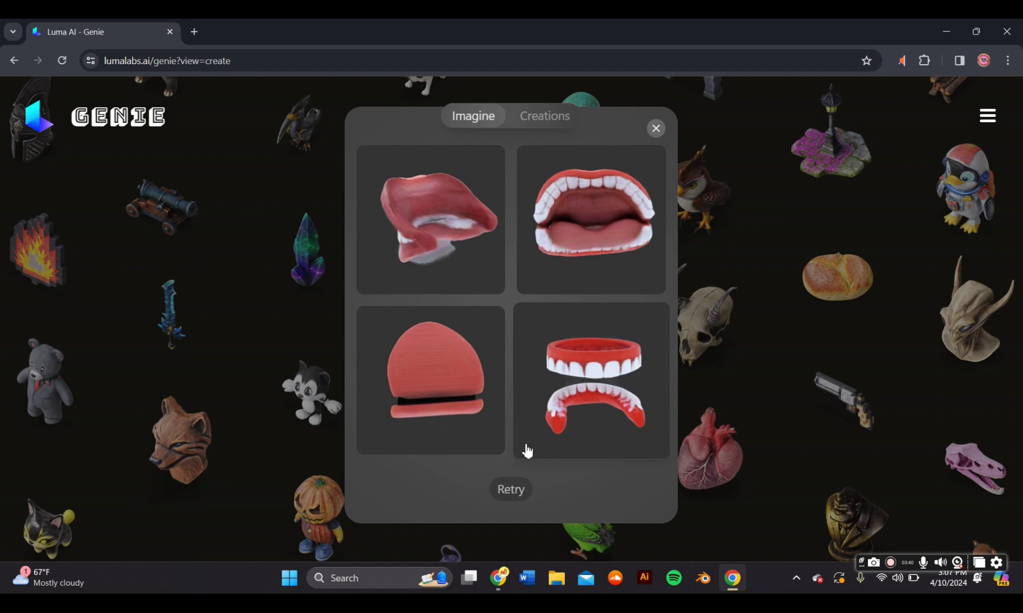
pyautogui.click(503, 429)
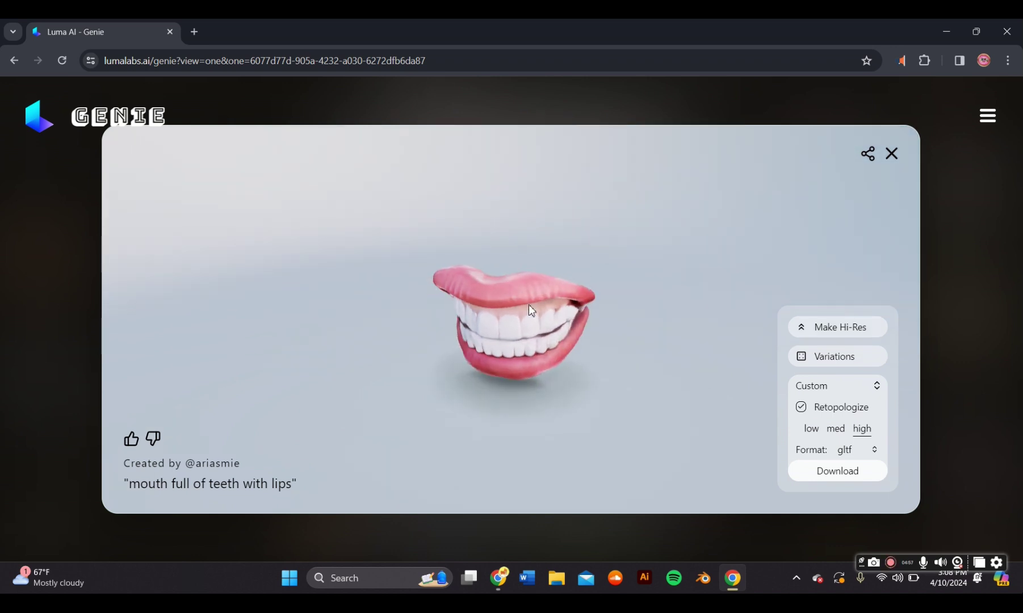
# Examine the "mouth full of teeth with lips" model and the hi-res "full set of teeth" model up close and from several sides.
pyautogui.scroll(5, 539, 318)
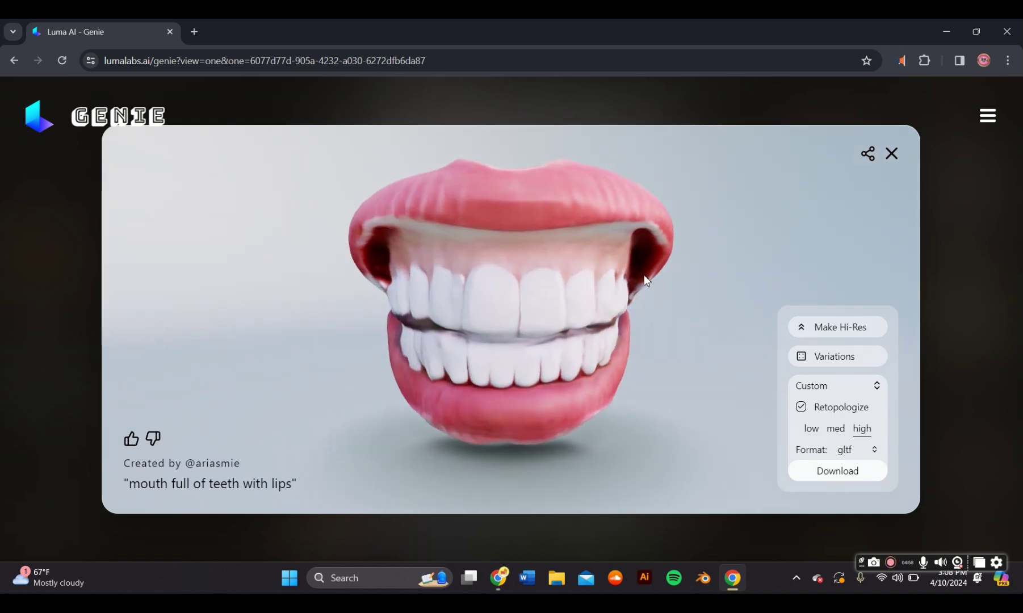
pyautogui.moveTo(661, 273); pyautogui.dragTo(812, 267)
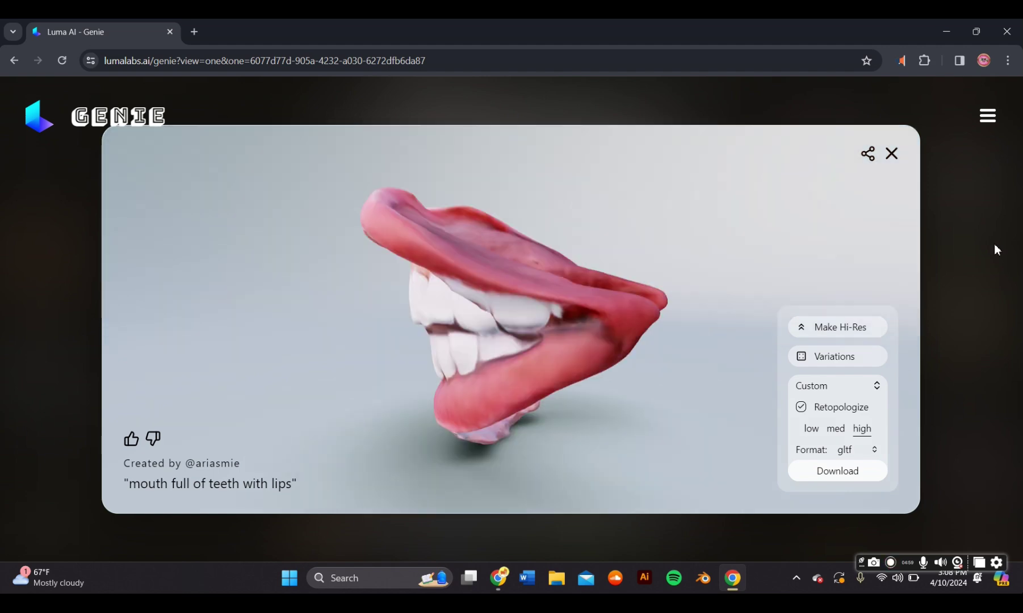
pyautogui.moveTo(767, 300); pyautogui.dragTo(646, 245)
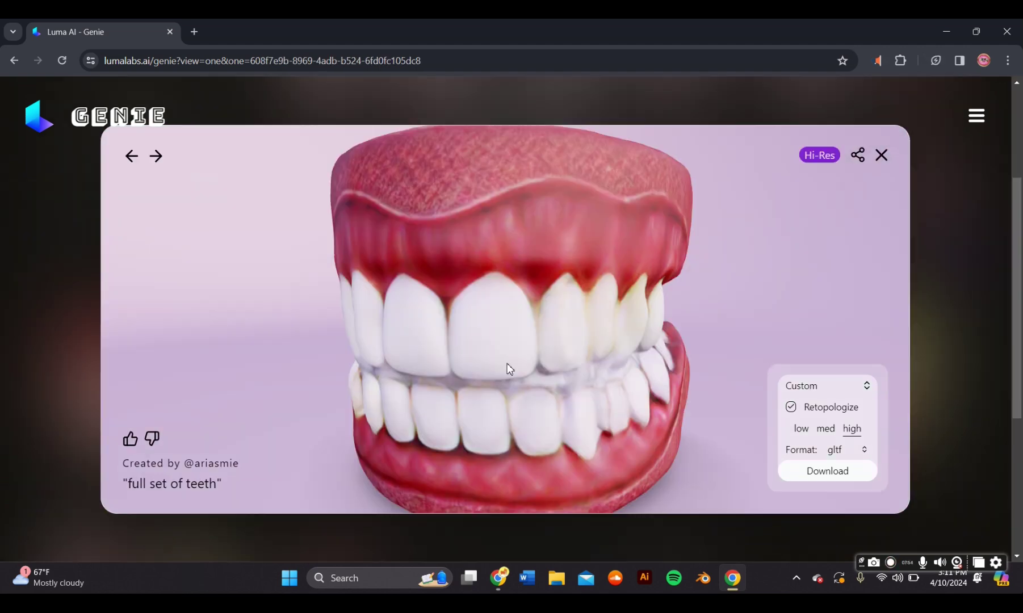
pyautogui.scroll(2, 500, 358)
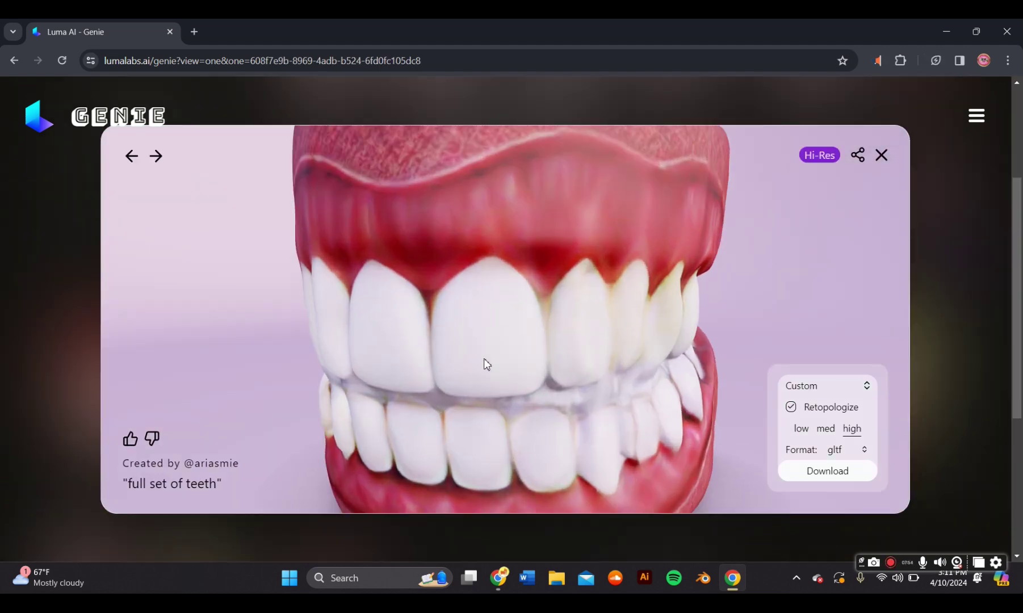
pyautogui.scroll(1, 484, 358)
pyautogui.scroll(-1, 446, 350)
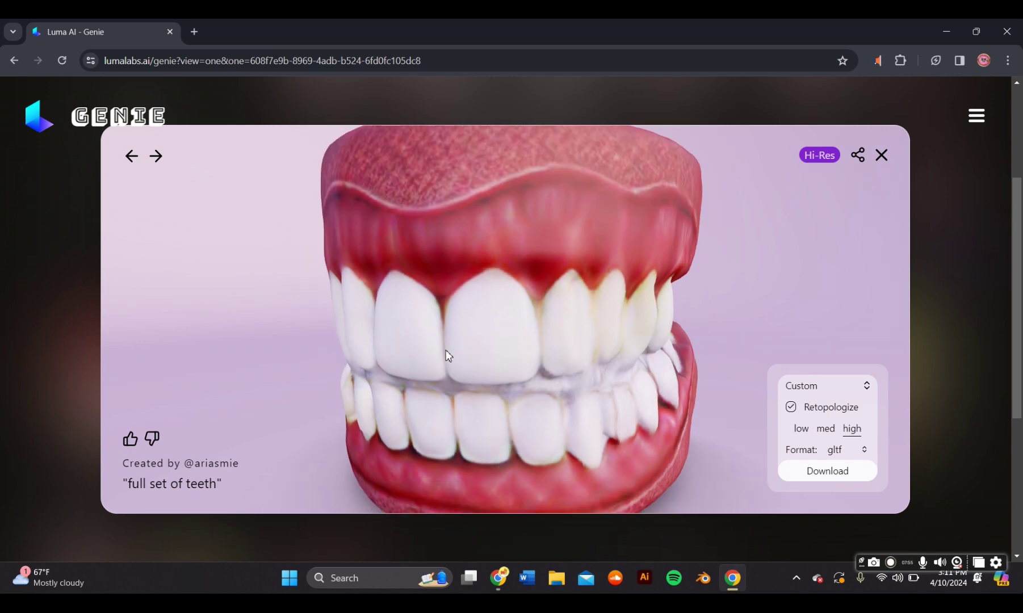
pyautogui.scroll(-2, 446, 350)
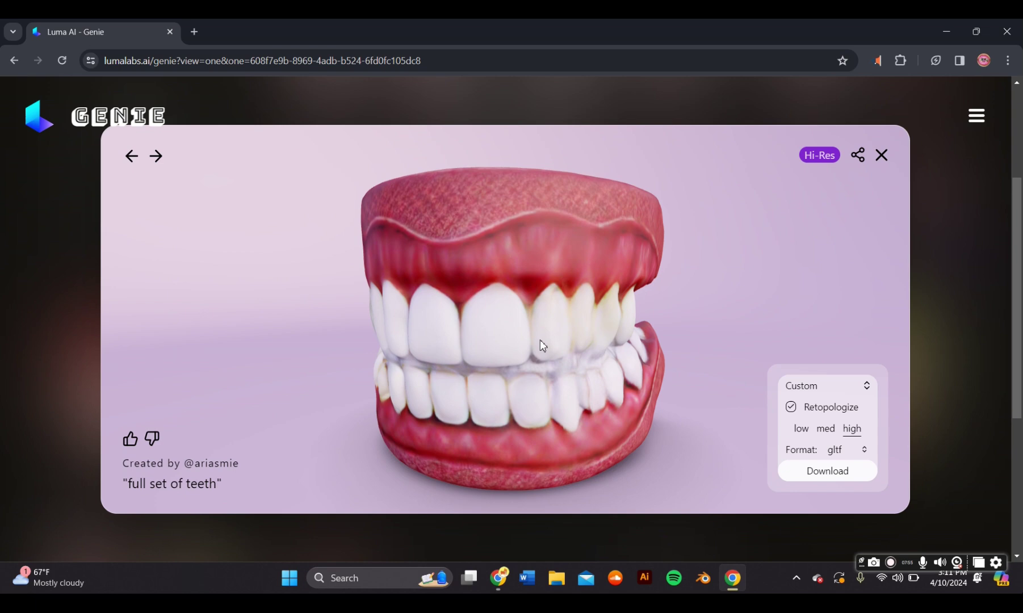
pyautogui.moveTo(632, 337); pyautogui.dragTo(678, 330)
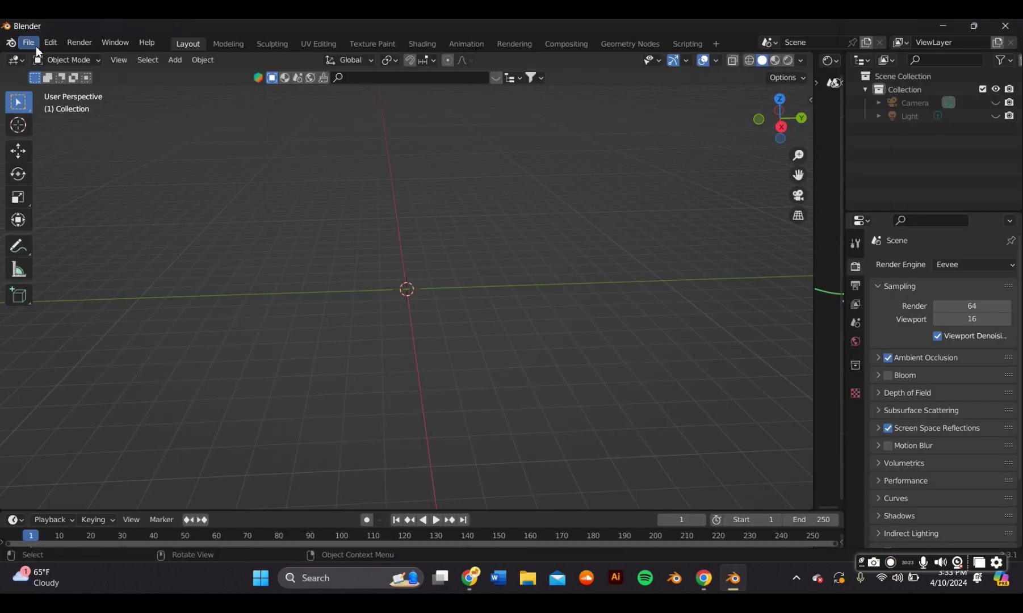
# Switch to Blender and import the teeth model into the scene.
pyautogui.click(27, 42)
pyautogui.click(34, 46)
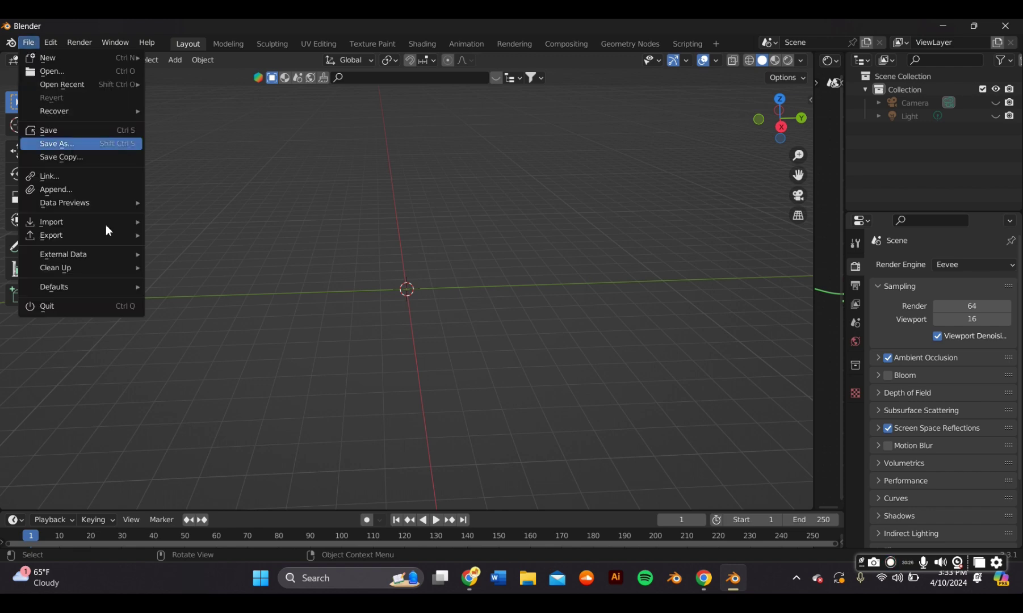
pyautogui.moveTo(108, 226)
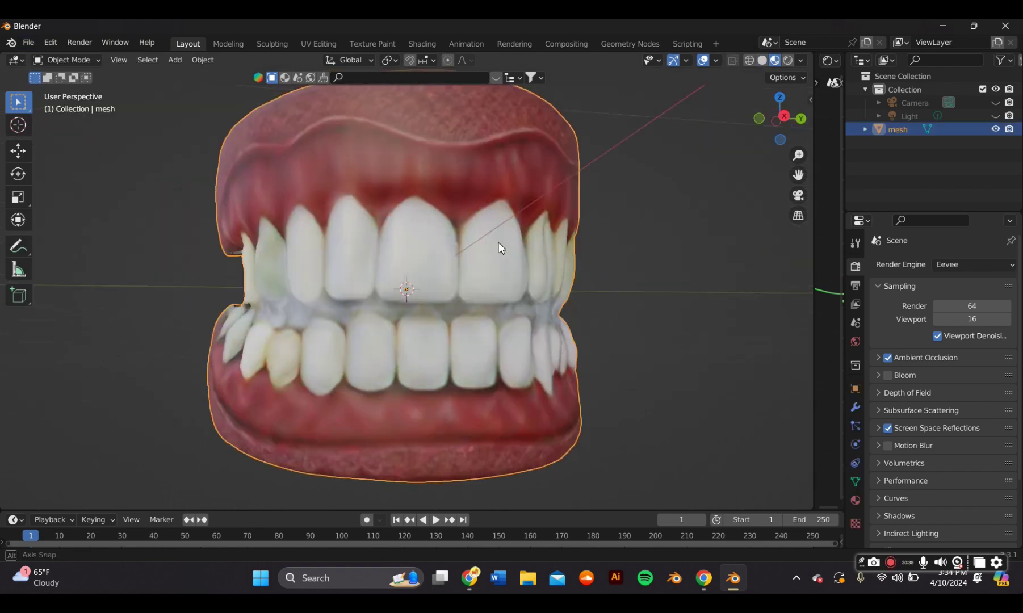
pyautogui.moveTo(500, 248); pyautogui.dragTo(714, 256, button='middle')
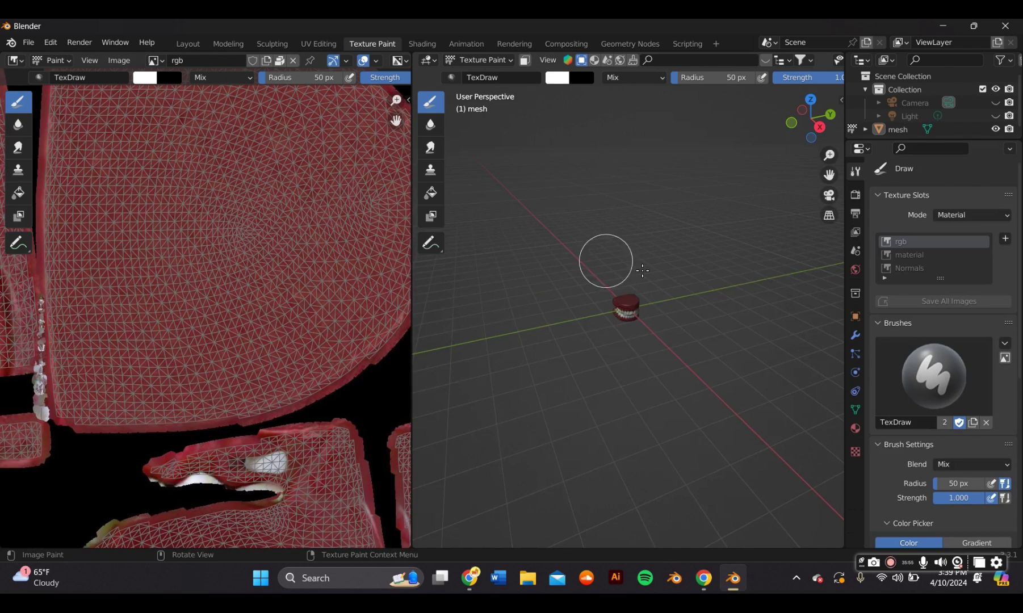
# Enlarge the Texture Paint 3D view around the teeth model and display it with material preview shading.
pyautogui.scroll(7, 636, 289)
pyautogui.moveTo(623, 347); pyautogui.dragTo(598, 308, button='middle')
pyautogui.scroll(4, 600, 306)
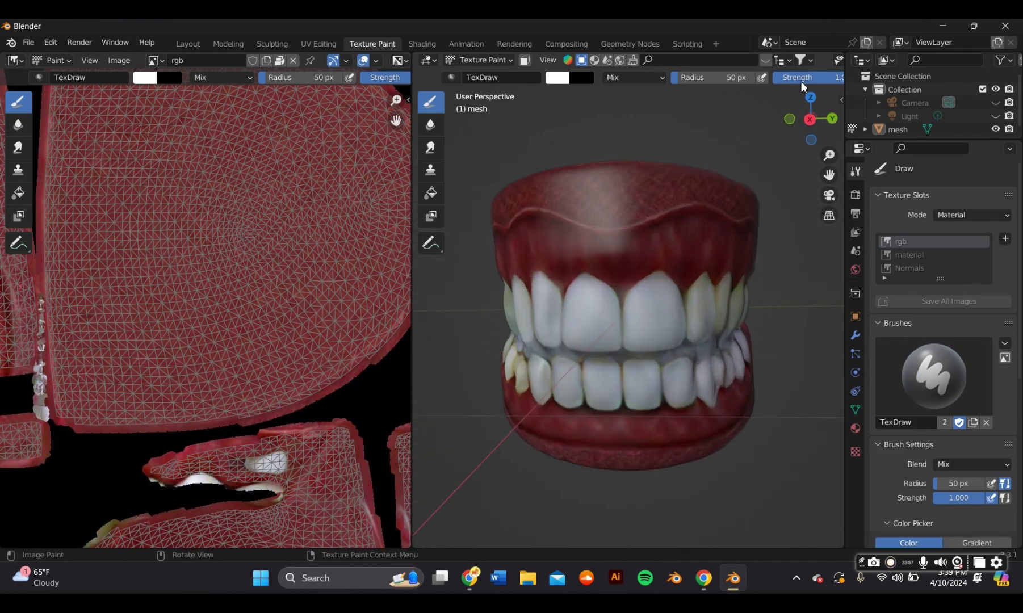
pyautogui.moveTo(776, 77); pyautogui.dragTo(653, 75, button='middle')
pyautogui.scroll(-3, 657, 74)
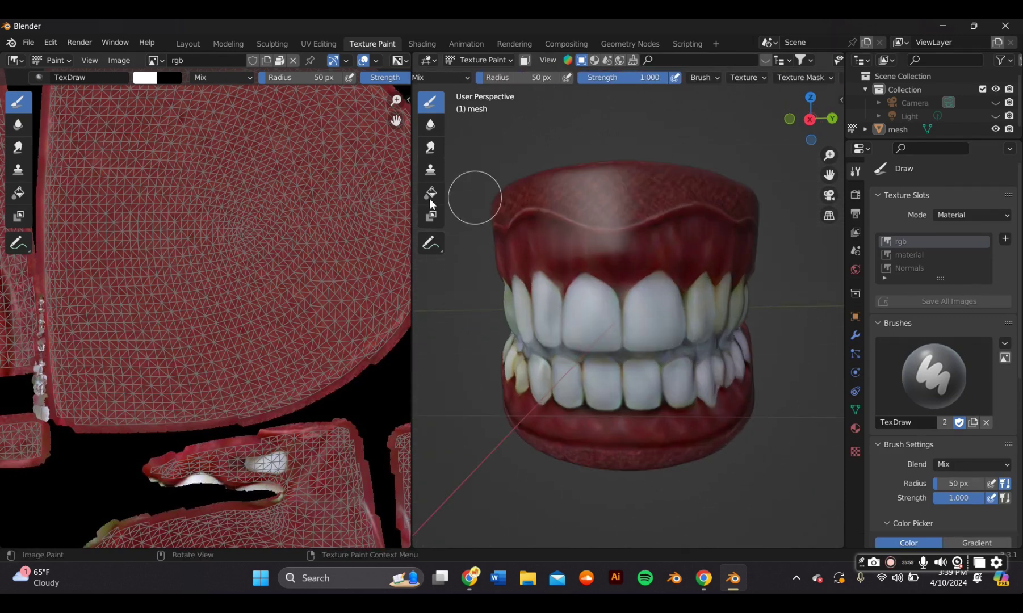
pyautogui.moveTo(414, 194); pyautogui.dragTo(166, 193)
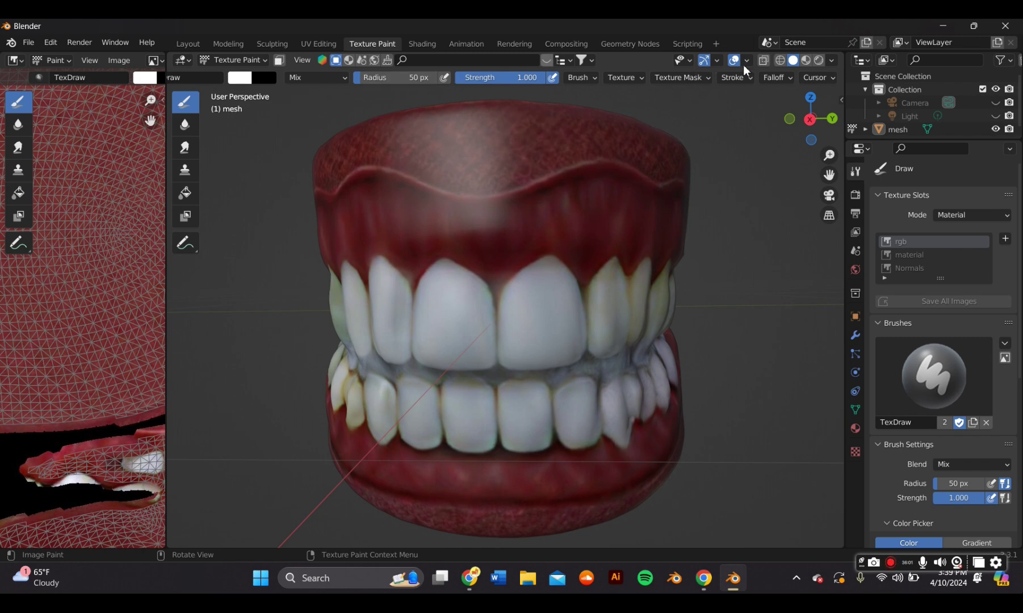
pyautogui.click(806, 60)
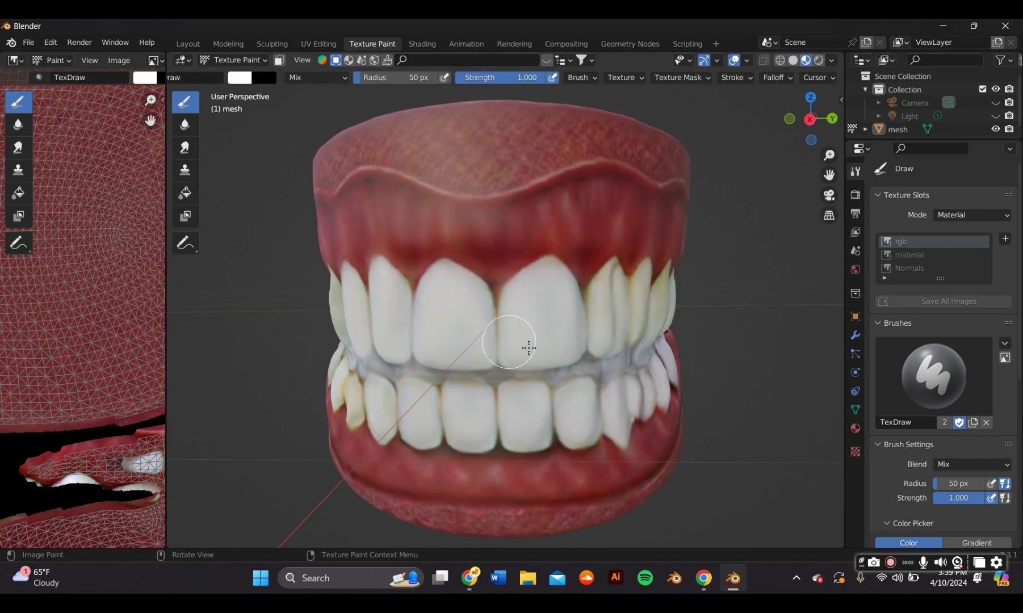
# Paint white over the upper front teeth with the TexDraw brush at 50 px radius and strength 1.000.
pyautogui.moveTo(533, 357); pyautogui.dragTo(551, 331)
pyautogui.moveTo(552, 331); pyautogui.dragTo(492, 303, button='middle')
pyautogui.scroll(4, 518, 298)
pyautogui.moveTo(485, 267); pyautogui.dragTo(509, 328)
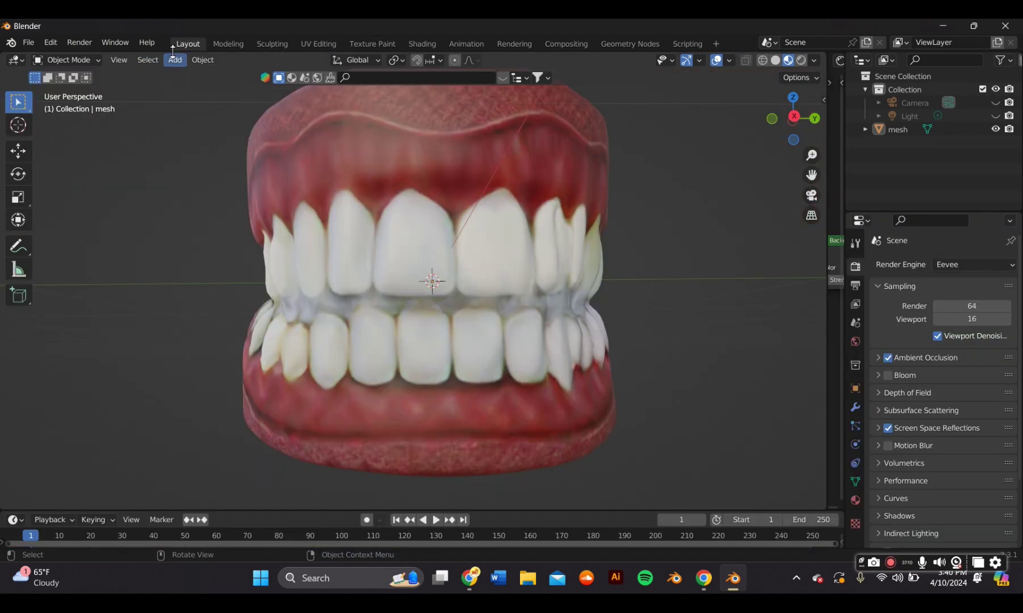
# Add a ball metaball at the centre of the teeth model and scale it down to fit inside the mouth.
pyautogui.click(175, 59)
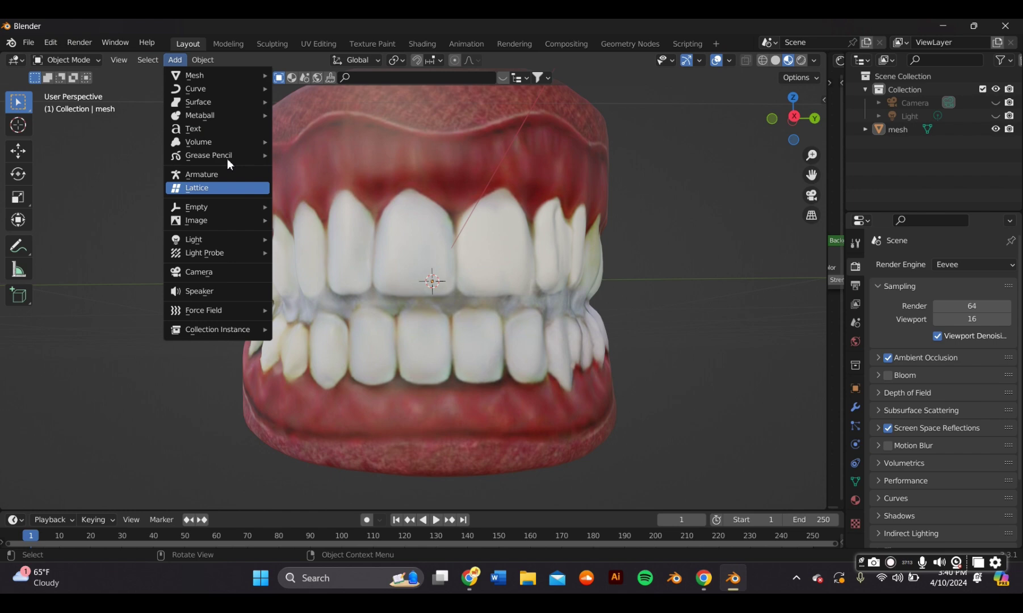
pyautogui.moveTo(234, 122)
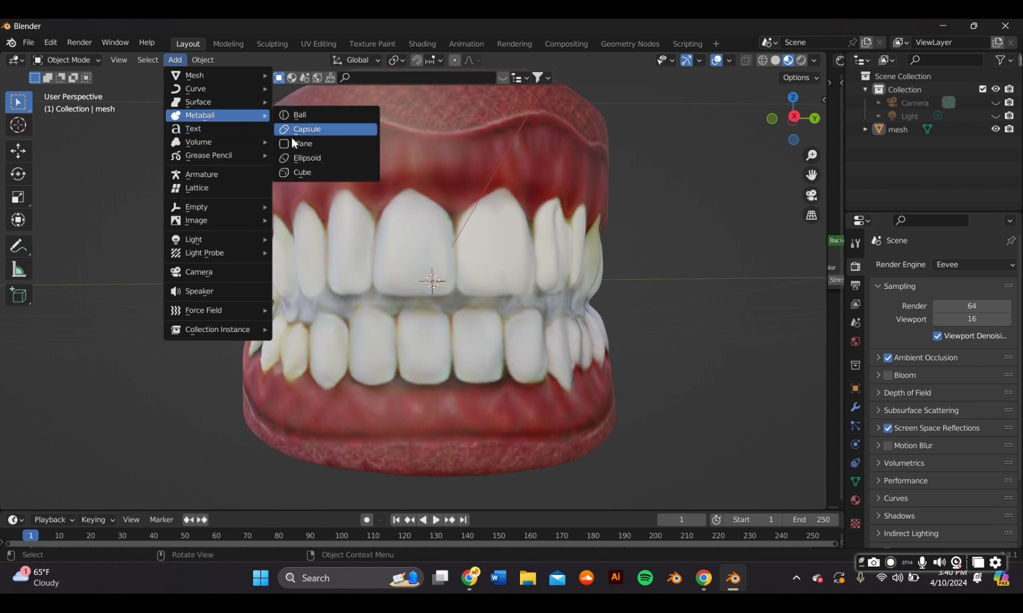
pyautogui.click(299, 115)
pyautogui.press('s')
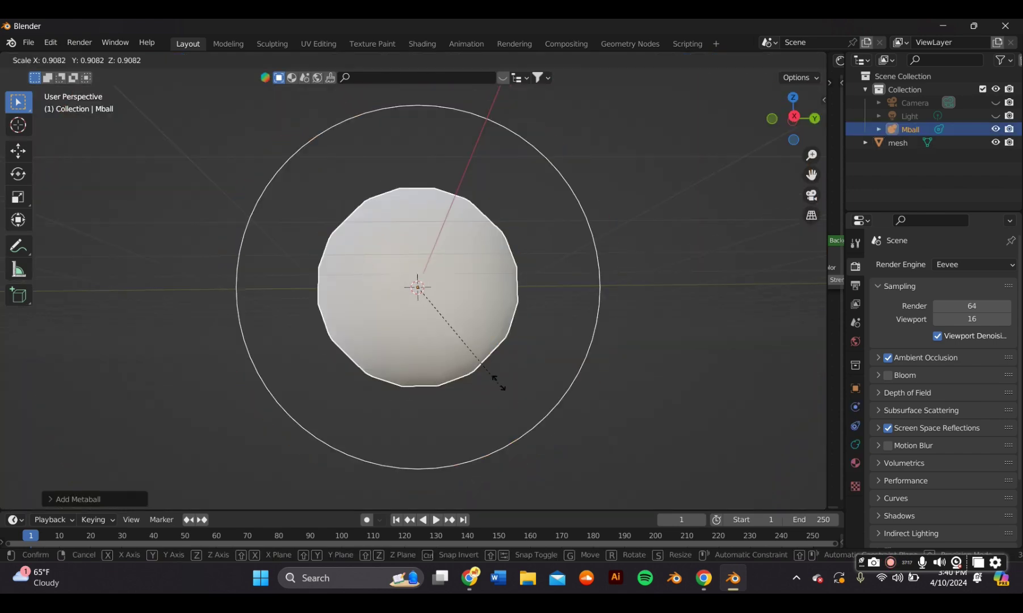
pyautogui.click(427, 298)
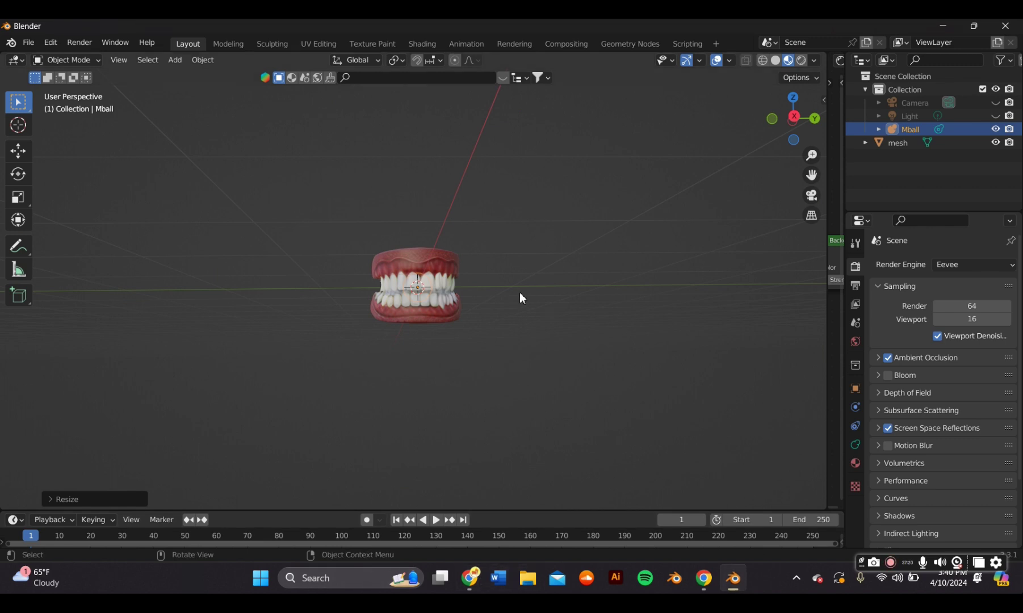
# Move the metaball forward along the X axis until it sits in front of the teeth.
pyautogui.scroll(4, 520, 294)
pyautogui.moveTo(505, 296); pyautogui.dragTo(379, 309, button='middle')
pyautogui.scroll(2, 436, 296)
pyautogui.click(18, 150)
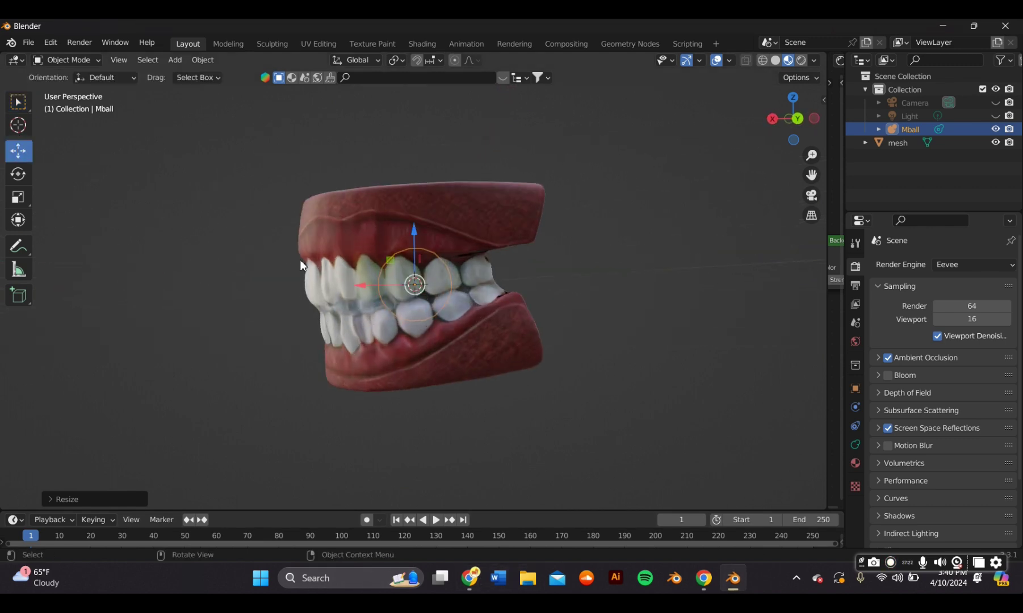
pyautogui.moveTo(361, 285); pyautogui.dragTo(244, 274)
pyautogui.moveTo(284, 268); pyautogui.dragTo(473, 261, button='middle')
pyautogui.scroll(1, 422, 295)
# Shrink the metaball further and move it onto the upper part of the left upper central tooth.
pyautogui.press('s')
pyautogui.click(425, 291)
pyautogui.press('s')
pyautogui.click(424, 301)
pyautogui.press('g')
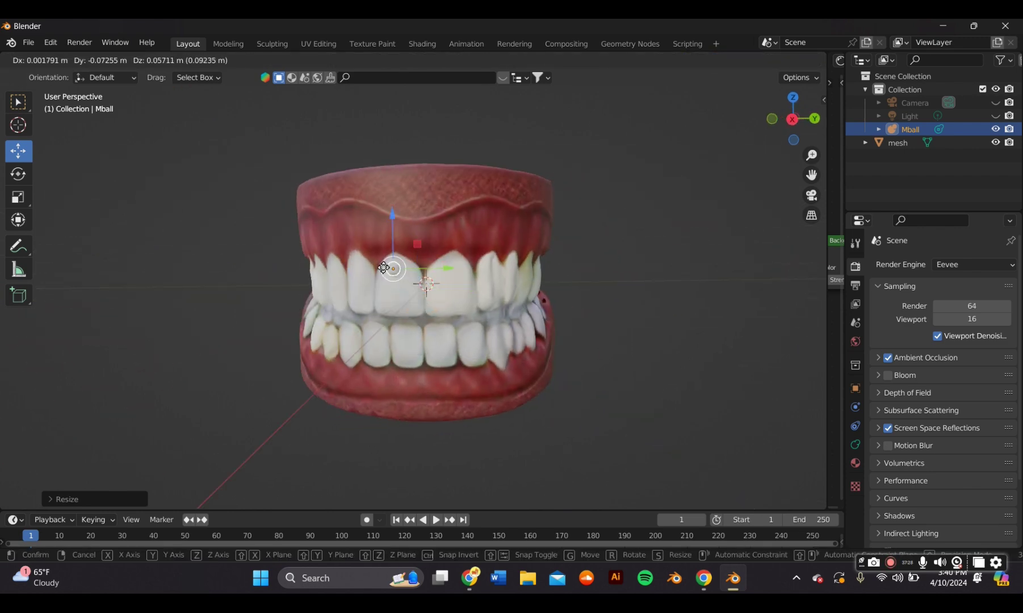
pyautogui.click(376, 259)
# Scale the metaball down to a small bead and place it at the upper left edge of that tooth.
pyautogui.scroll(5, 378, 264)
pyautogui.press('s')
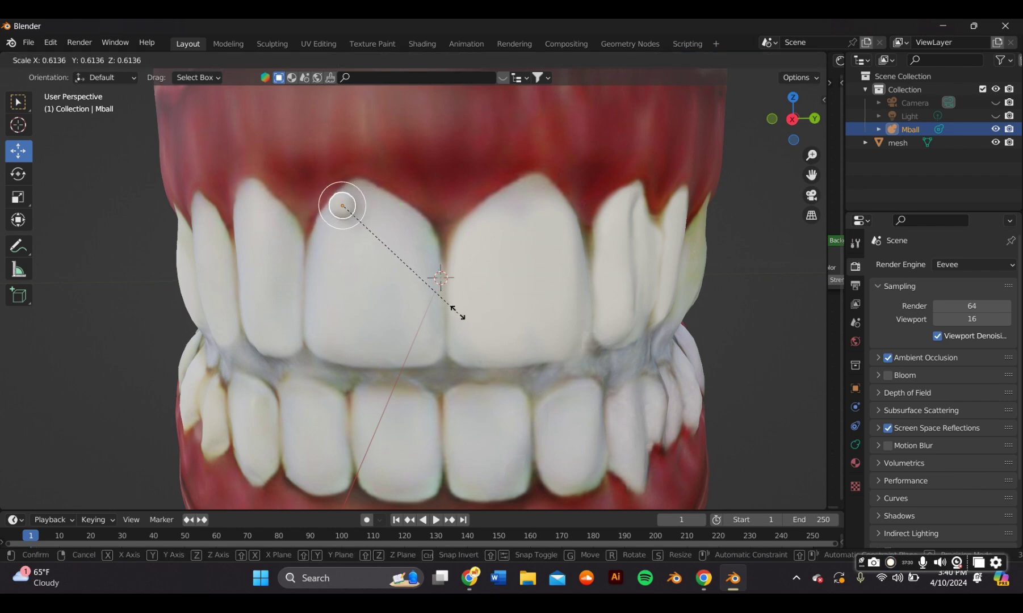
pyautogui.click(446, 307)
pyautogui.press('g')
pyautogui.click(341, 204)
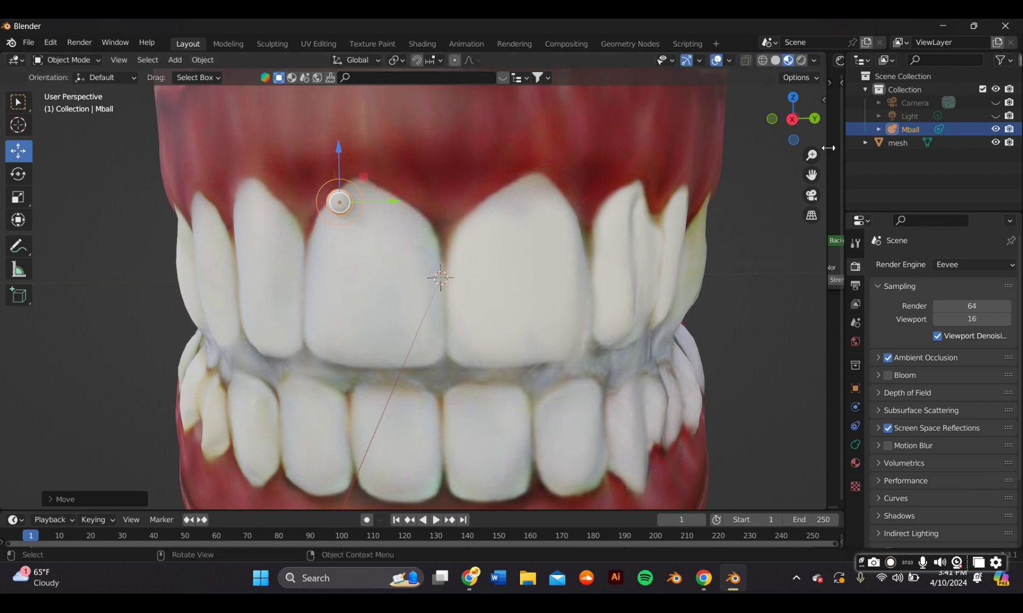
# Widen the world node area beside the 3D view and move the bead along the X axis against the tooth surface.
pyautogui.moveTo(827, 147); pyautogui.dragTo(680, 141)
pyautogui.scroll(5, 359, 233)
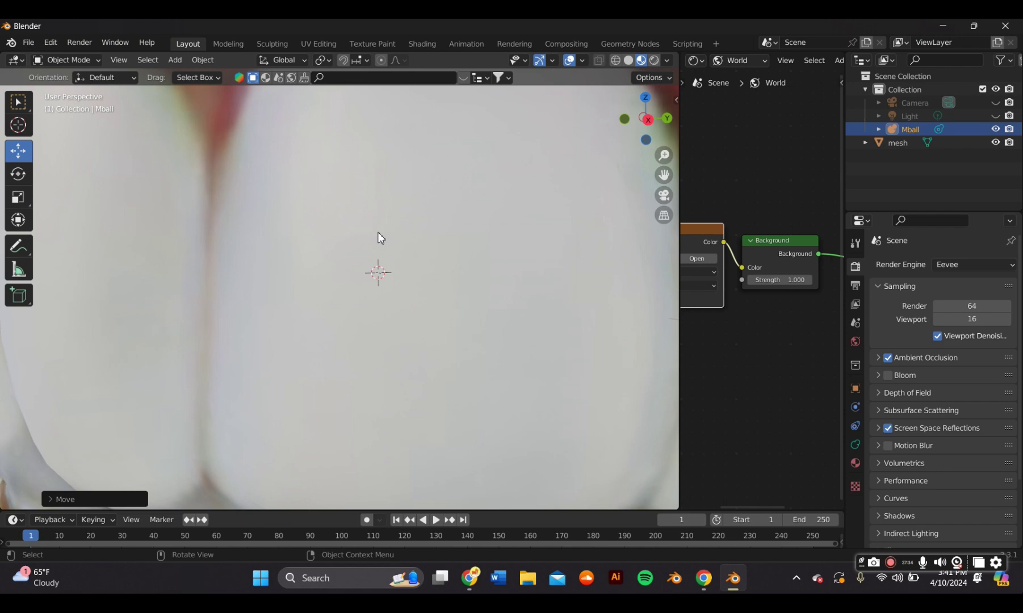
pyautogui.scroll(-4, 379, 237)
pyautogui.moveTo(407, 251); pyautogui.dragTo(428, 268, button='middle')
pyautogui.press('g')
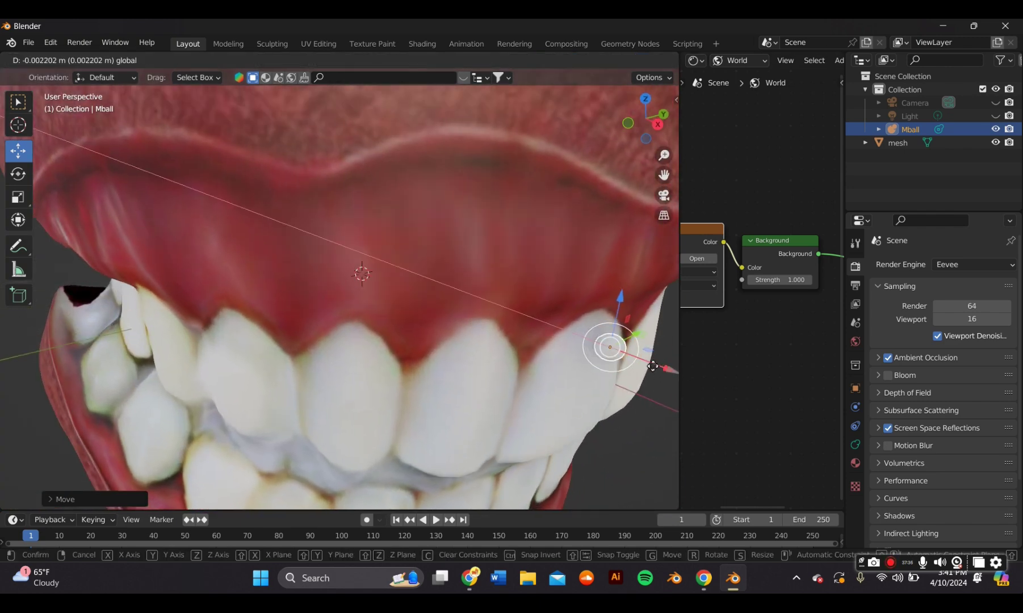
pyautogui.click(634, 349)
pyautogui.moveTo(634, 349); pyautogui.dragTo(565, 299, button='middle')
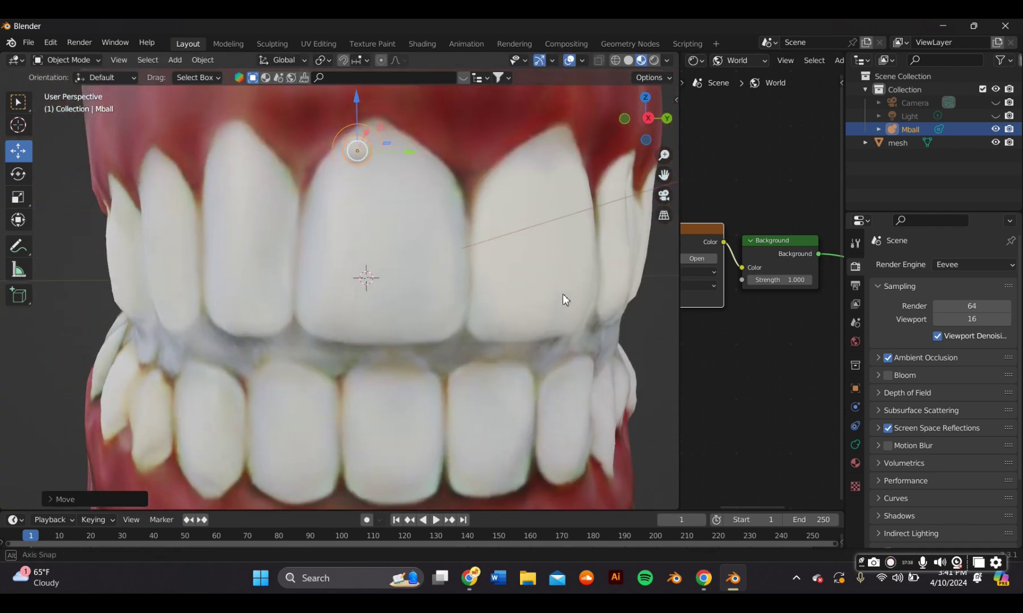
# Paste copies of the metaball bead and position them one after another along the tooth's edge to form an outline.
pyautogui.hotkey('ctrl', 'v')
pyautogui.press('g')
pyautogui.click(381, 131)
pyautogui.hotkey('ctrl', 'c')
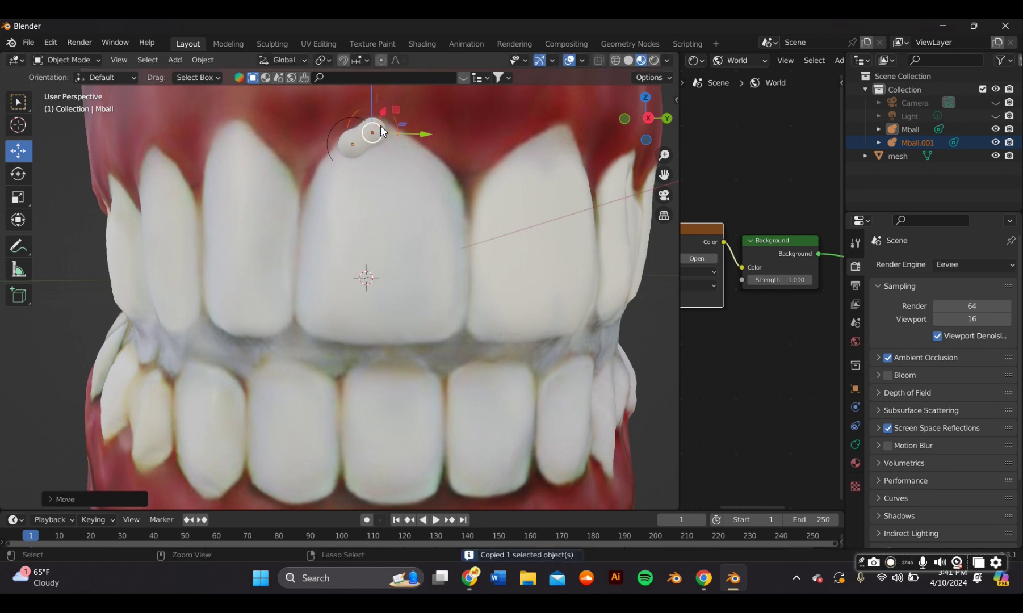
pyautogui.hotkey('ctrl', 'v')
pyautogui.press('g')
pyautogui.click(407, 142)
pyautogui.hotkey('ctrl', 'c')
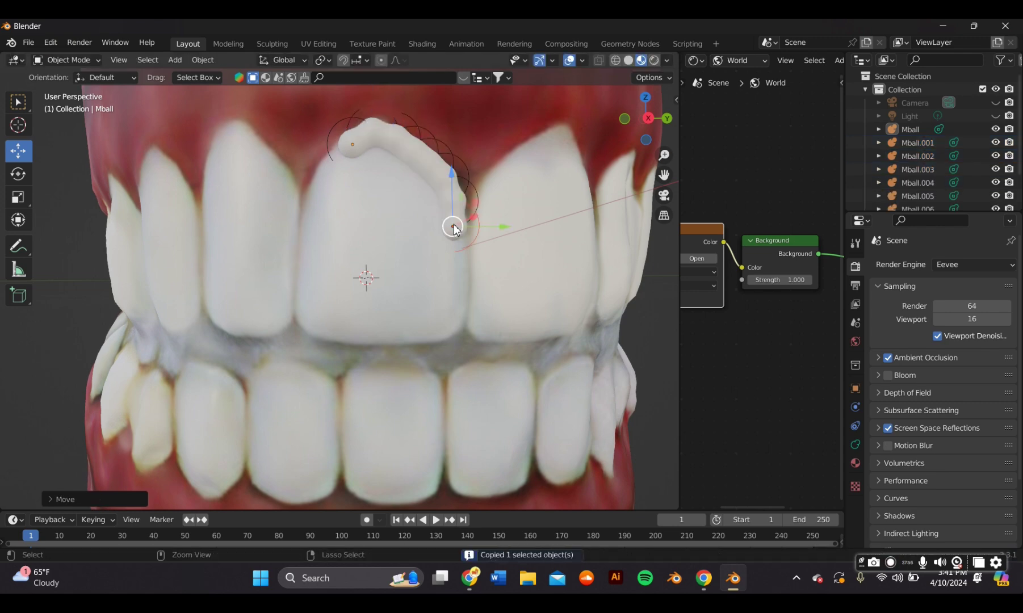
pyautogui.hotkey('ctrl', 'v')
pyautogui.press('g')
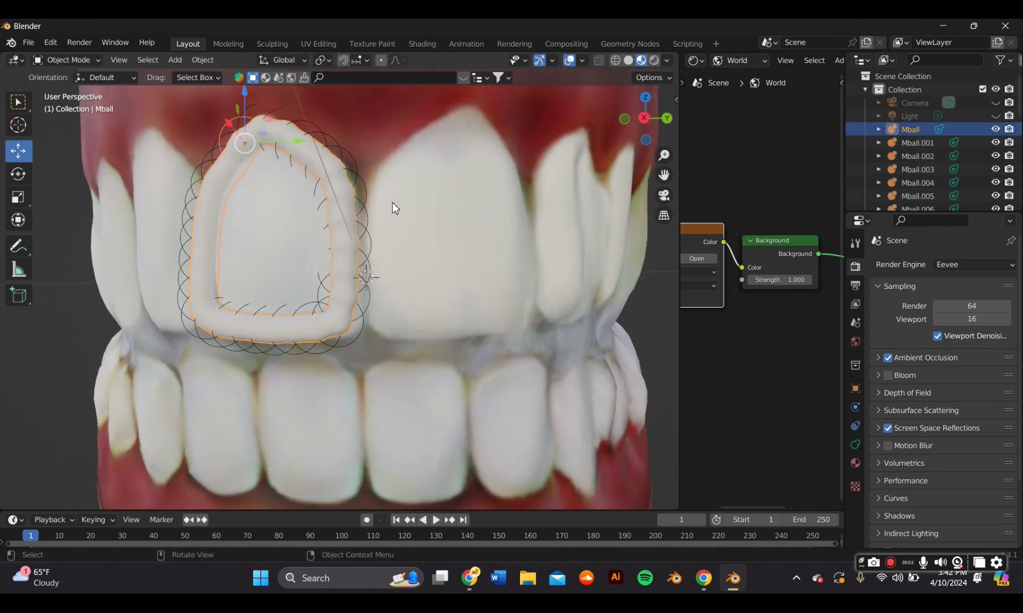
# Convert the metaball outline around the tooth to a mesh.
pyautogui.rightClick(395, 207)
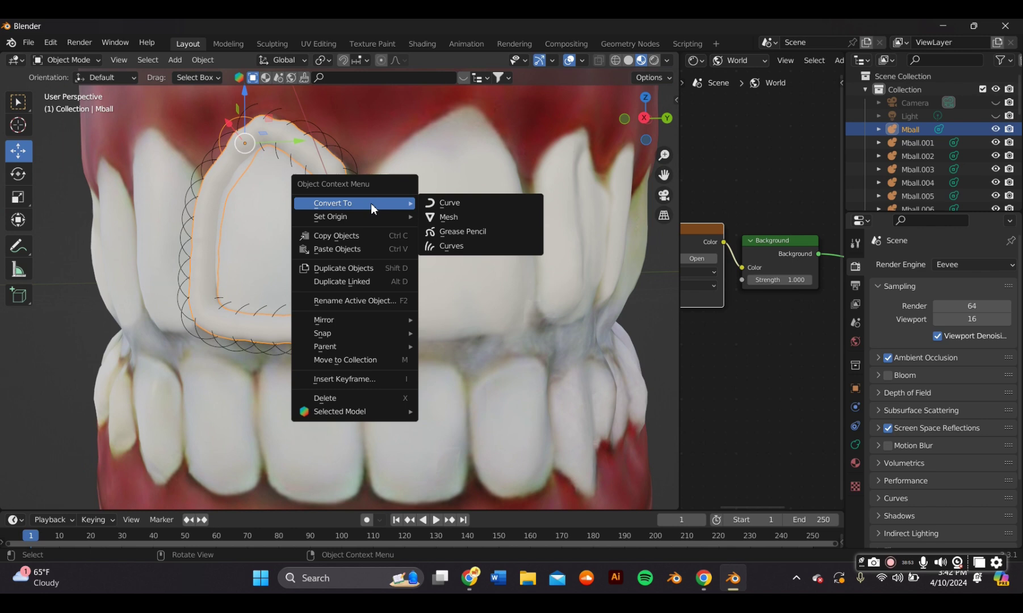
pyautogui.click(448, 217)
pyautogui.press('g')
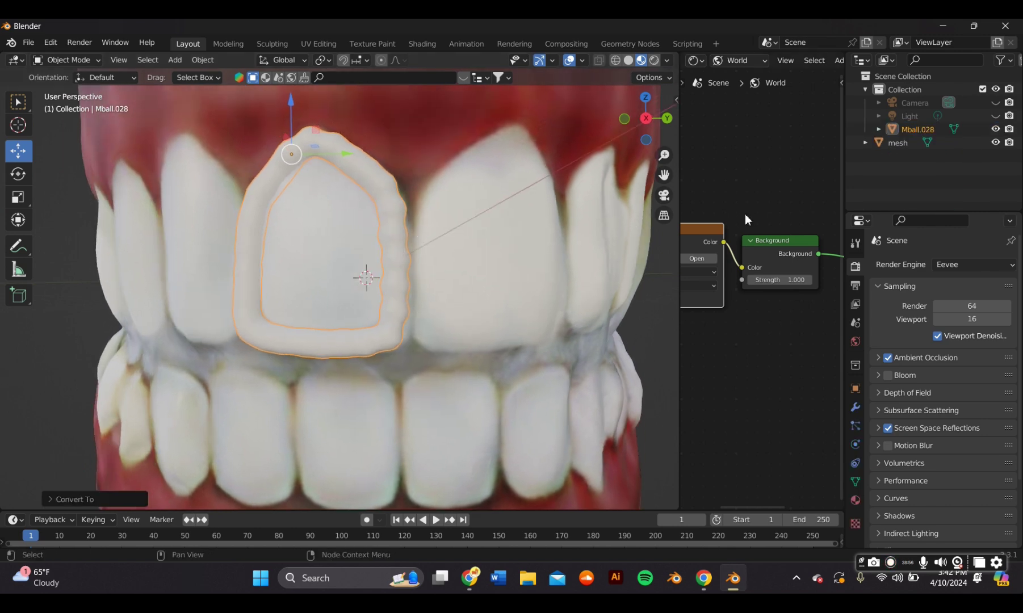
# Switch the node editor to object shading, widen it, and give the outline mesh a new material with metallic 1.000 and roughness 0.175.
pyautogui.click(731, 61)
pyautogui.click(738, 76)
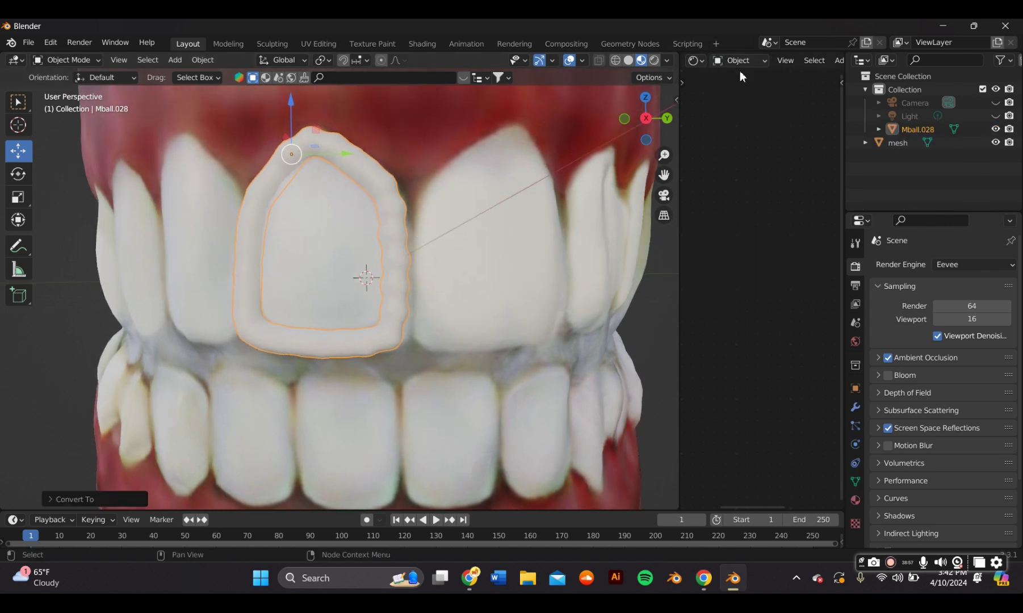
pyautogui.click(738, 60)
pyautogui.moveTo(679, 119); pyautogui.dragTo(551, 113)
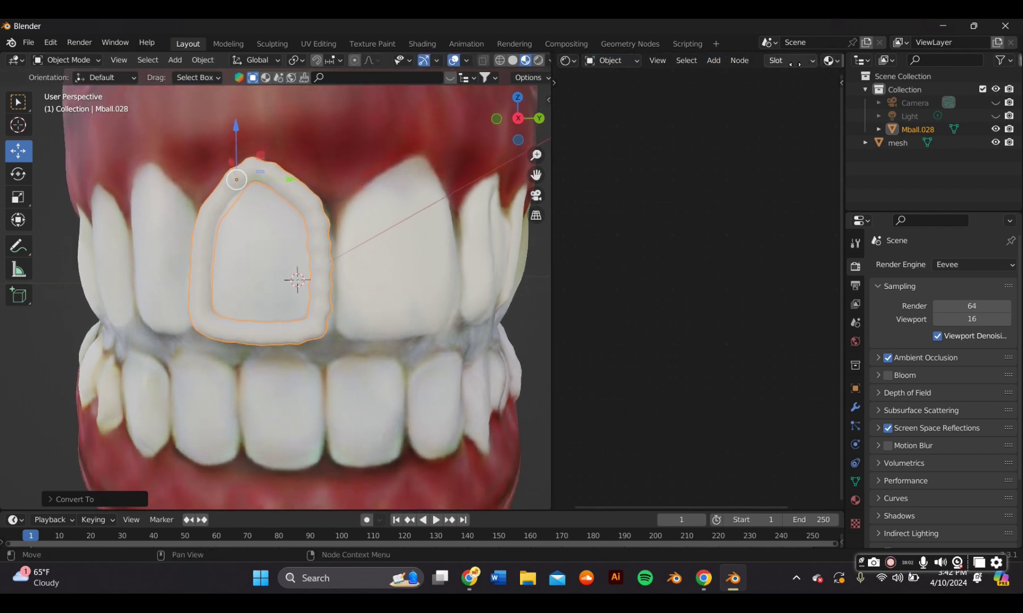
pyautogui.click(751, 61)
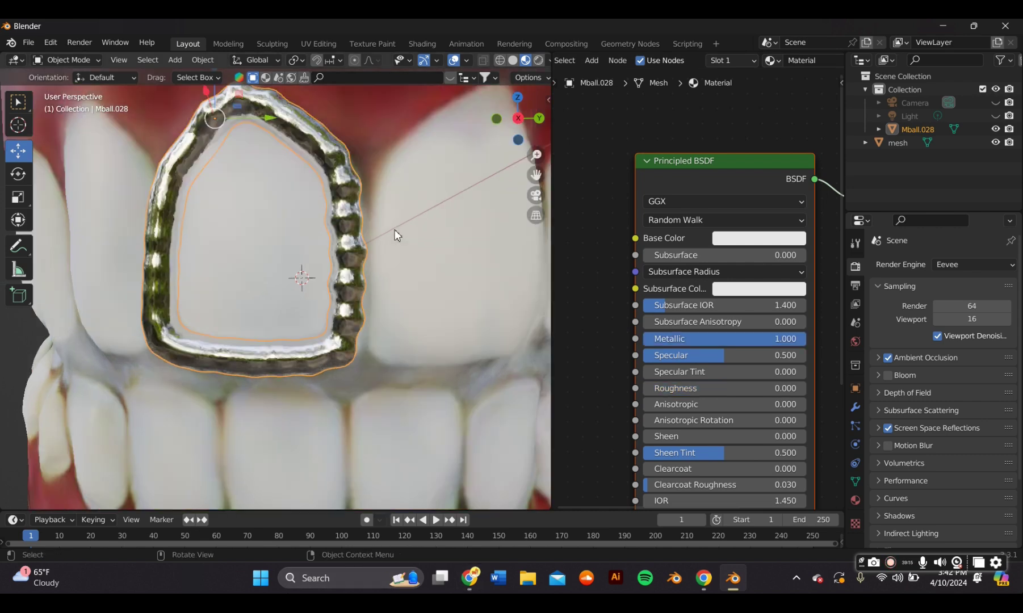
pyautogui.scroll(5, 325, 247)
pyautogui.moveTo(767, 391)
pyautogui.mouseDown()
pyautogui.moveTo(685, 391)
pyautogui.moveTo(713, 390)
pyautogui.mouseUp()
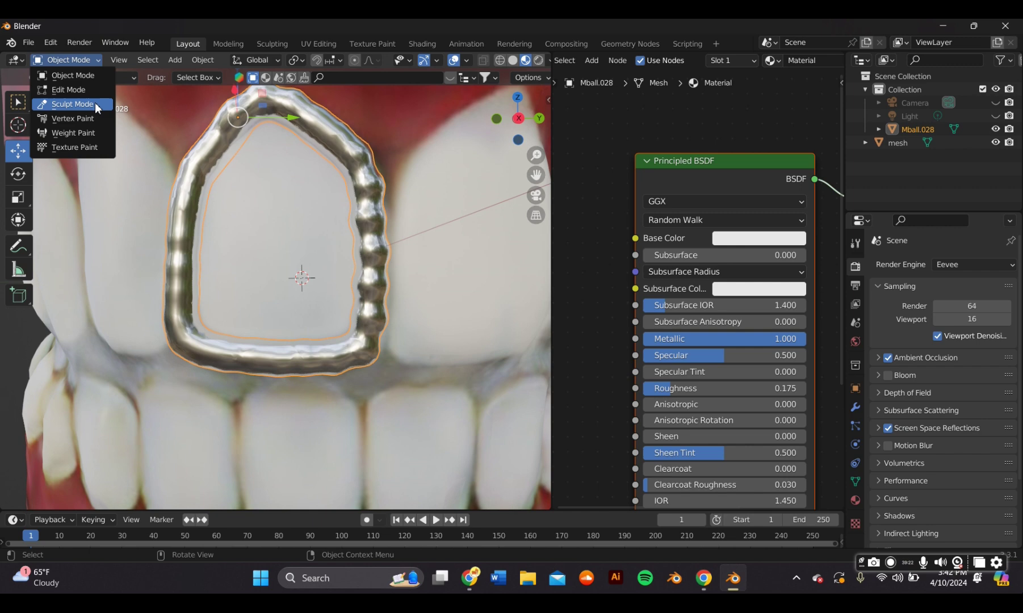
# Smooth out the bumps along the tooth outline in Sculpt Mode with the Smooth brush.
pyautogui.click(91, 106)
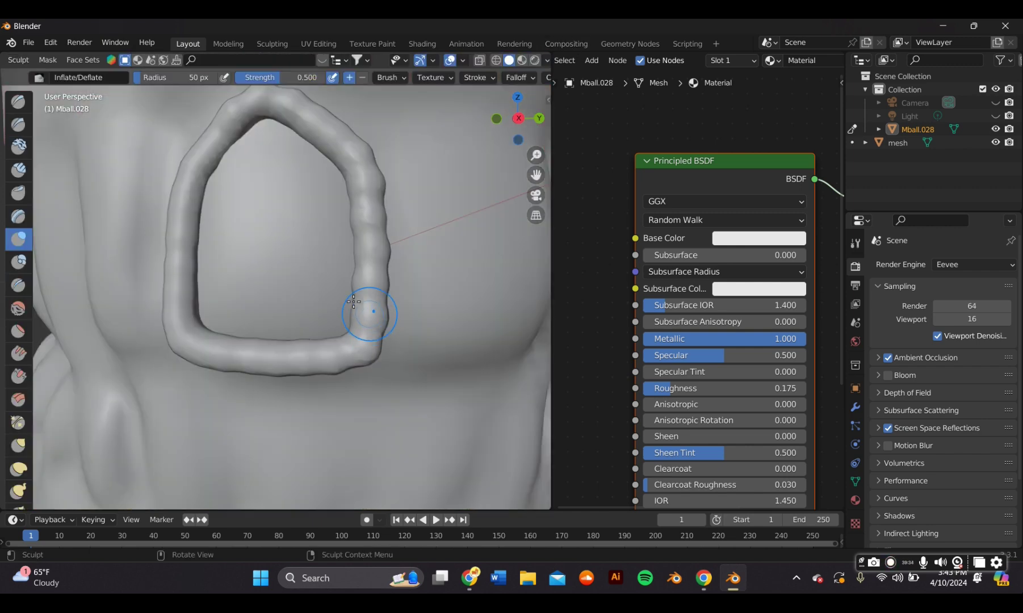
pyautogui.click(19, 308)
pyautogui.scroll(-8, 244, 229)
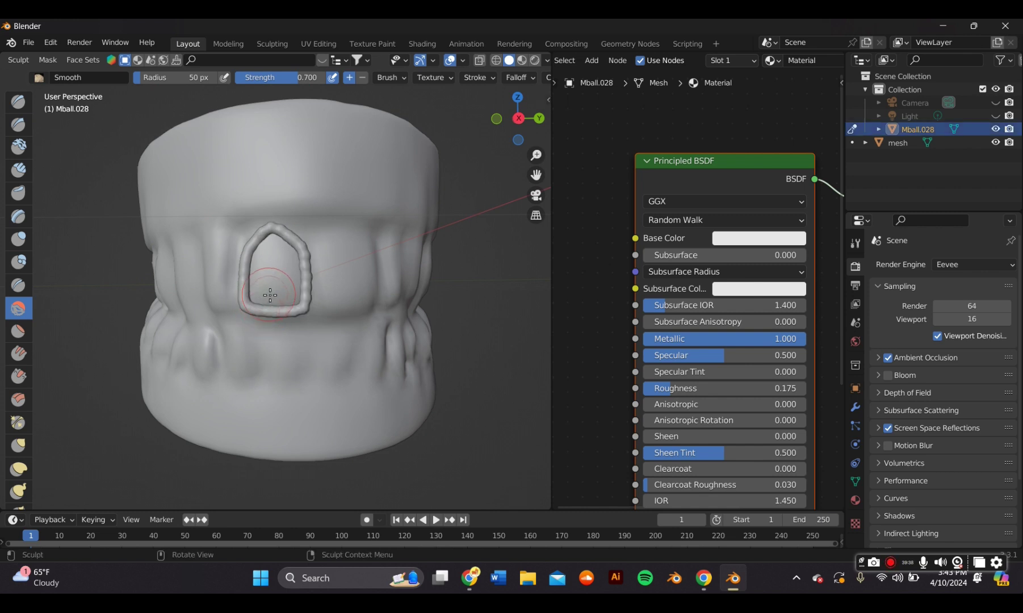
pyautogui.keyDown('ctrl'); pyautogui.moveTo(262, 312); pyautogui.dragTo(299, 90, button='middle'); pyautogui.keyUp('ctrl')
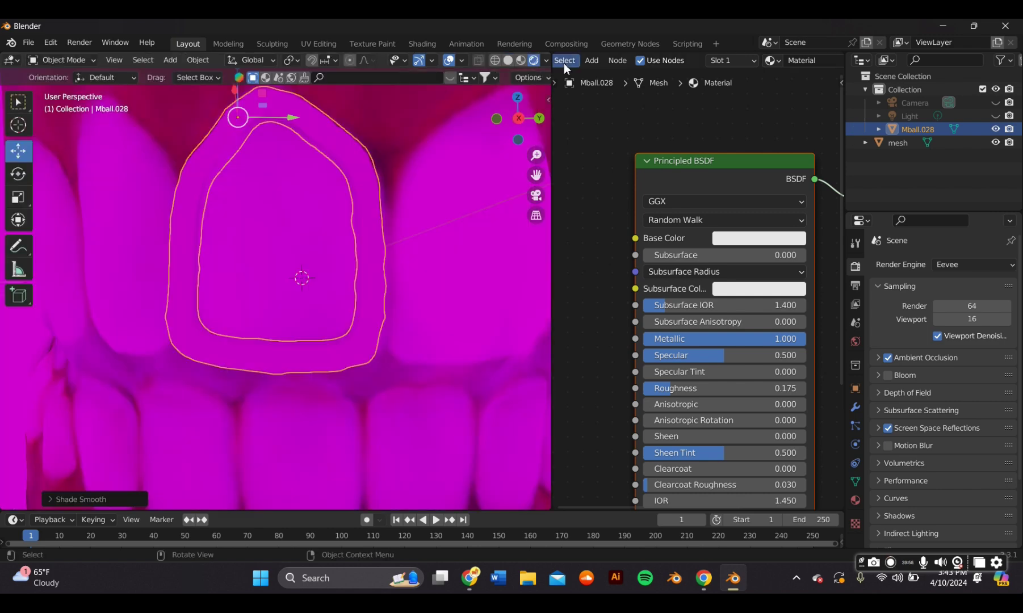
# Load 3455.png from the blender HDRI folder into the world's environment texture node.
pyautogui.click(610, 60)
pyautogui.click(625, 90)
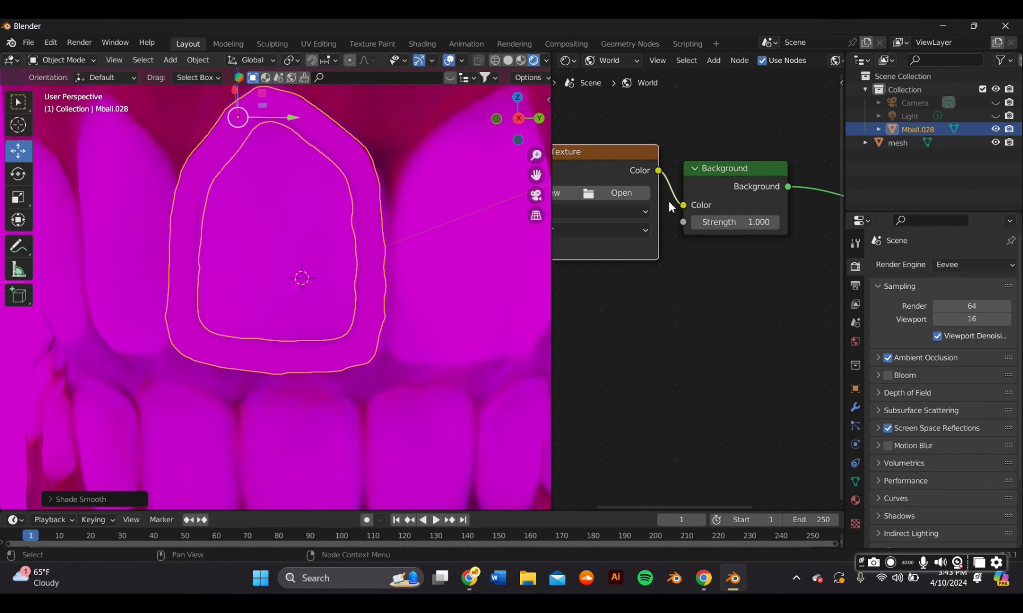
pyautogui.click(616, 196)
pyautogui.click(81, 287)
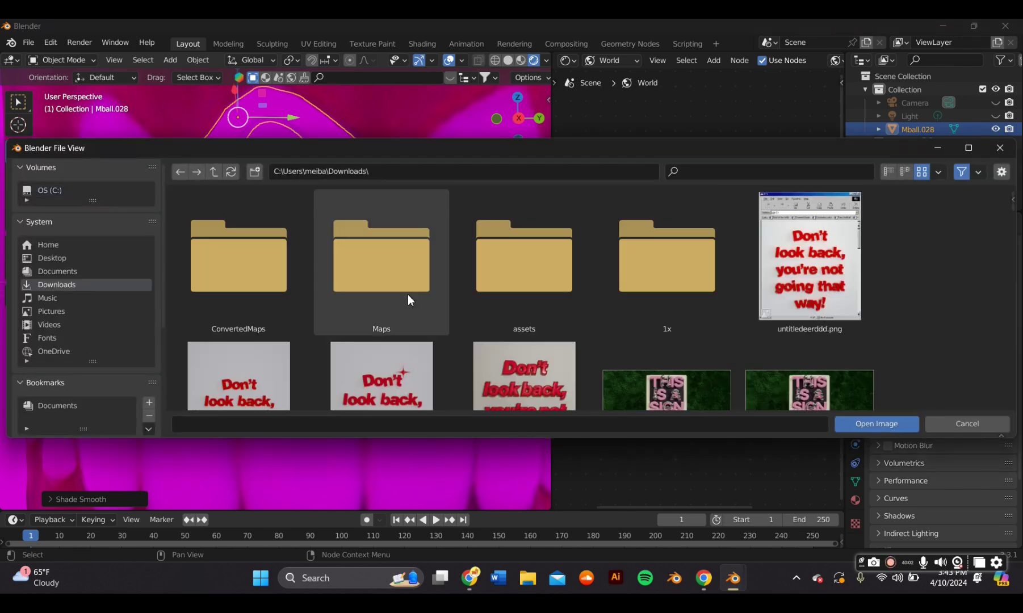
pyautogui.scroll(-3, 326, 327)
pyautogui.scroll(-3, 63, 363)
pyautogui.click(60, 388)
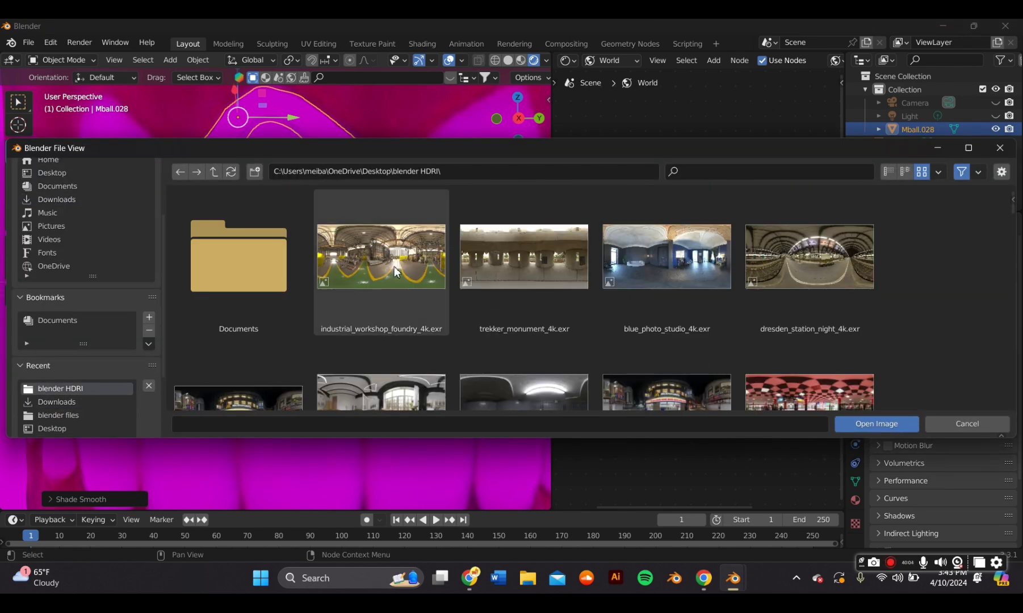
pyautogui.scroll(-5, 394, 266)
pyautogui.scroll(2, 363, 282)
pyautogui.scroll(3, 363, 282)
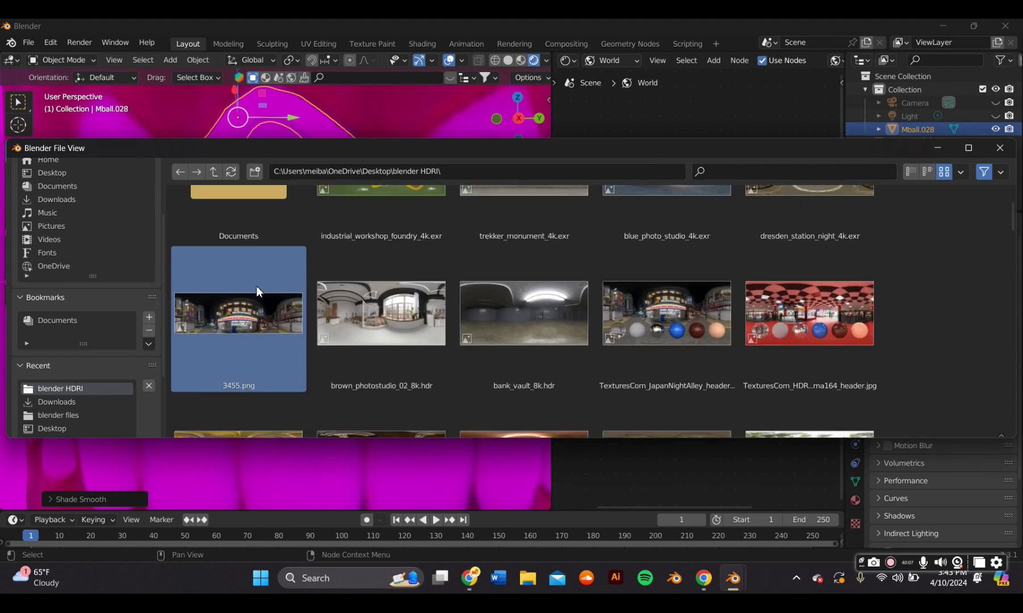
pyautogui.doubleClick(258, 292)
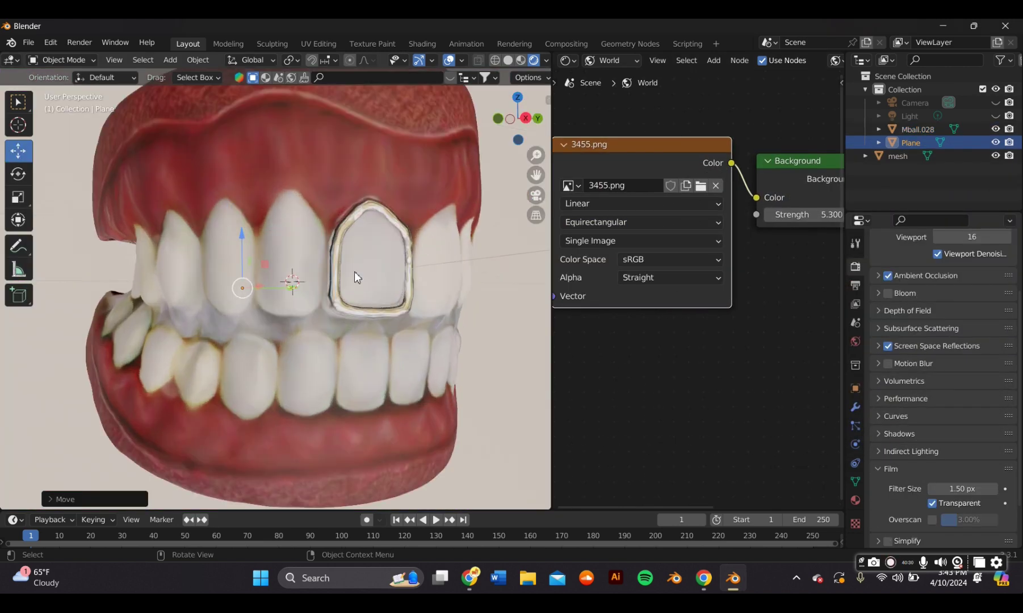
# Paste a copy of the metal outline and move it along the Y axis onto the neighbouring front tooth.
pyautogui.scroll(5, 316, 273)
pyautogui.scroll(-4, 313, 260)
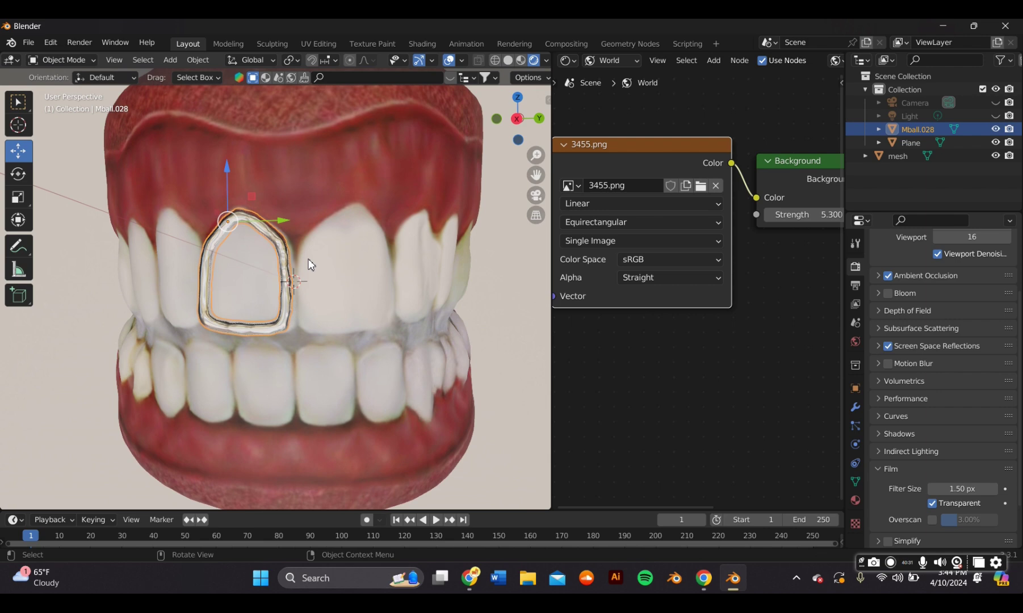
pyautogui.hotkey('ctrl', 'v')
pyautogui.press('g')
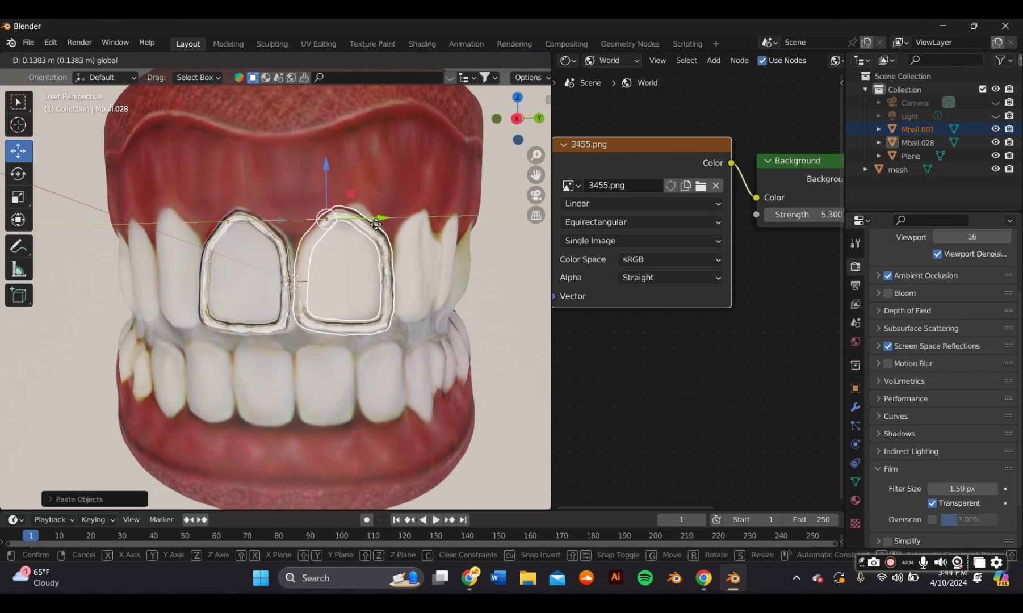
pyautogui.click(374, 230)
# Rotate the copied outline about the Z axis and move it back over the neighbouring front tooth.
pyautogui.press('r')
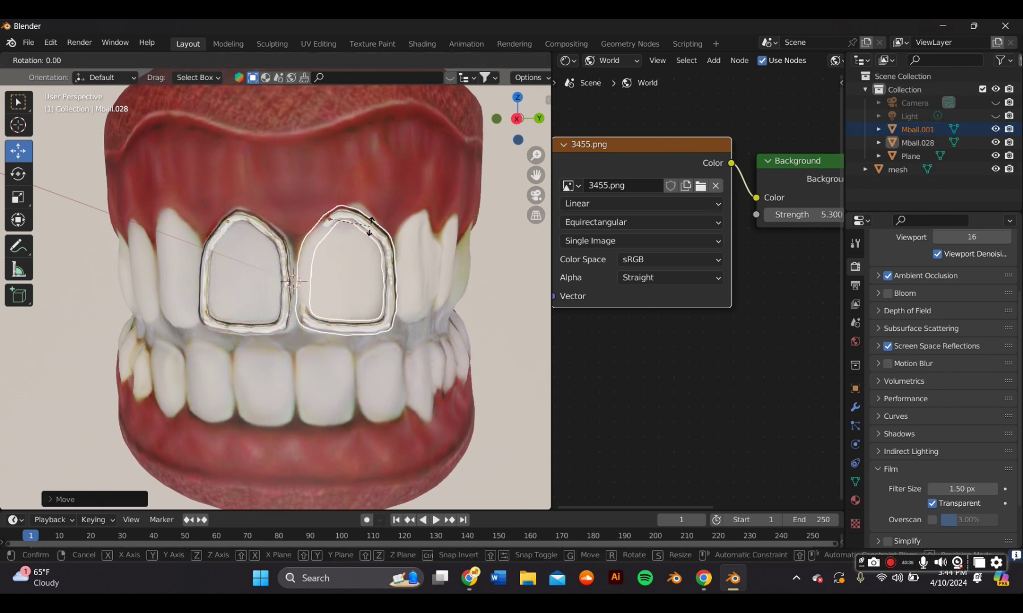
pyautogui.press('z')
pyautogui.press('Return')
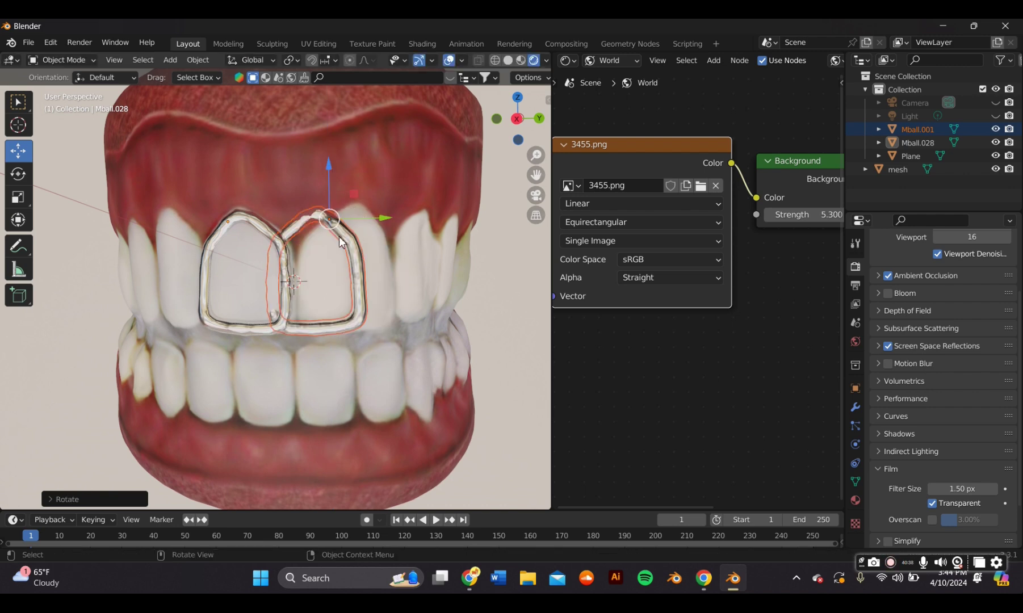
pyautogui.press('g')
pyautogui.click(373, 224)
# Adjust the rotation of the copied outline so it lies along the curve of its tooth.
pyautogui.moveTo(373, 221); pyautogui.dragTo(279, 226, button='middle')
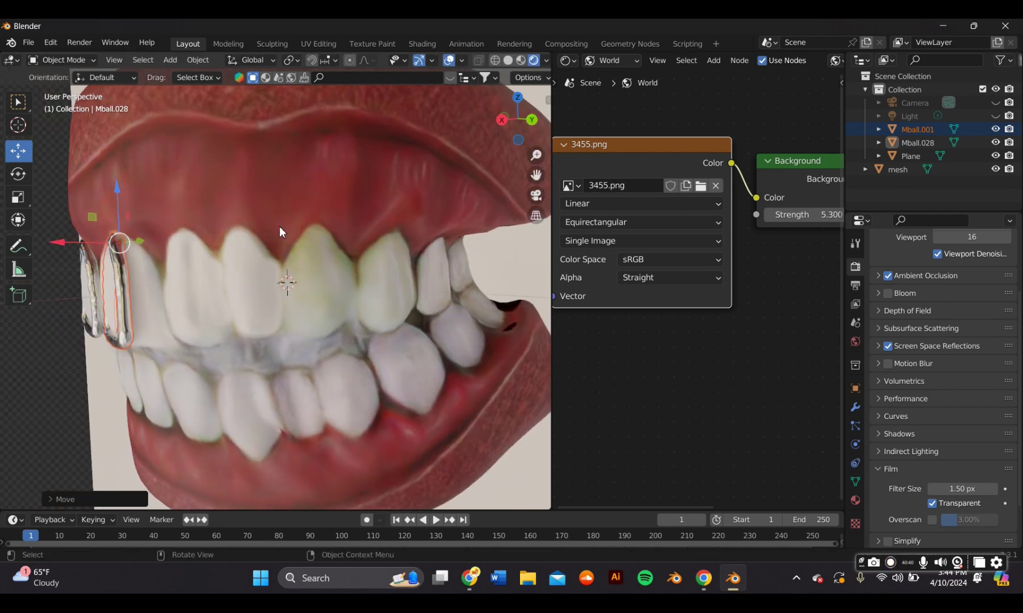
pyautogui.moveTo(146, 273); pyautogui.dragTo(278, 230, button='middle')
pyautogui.click(24, 174)
pyautogui.moveTo(362, 176); pyautogui.dragTo(373, 171)
pyautogui.hotkey('ctrl', 'z')
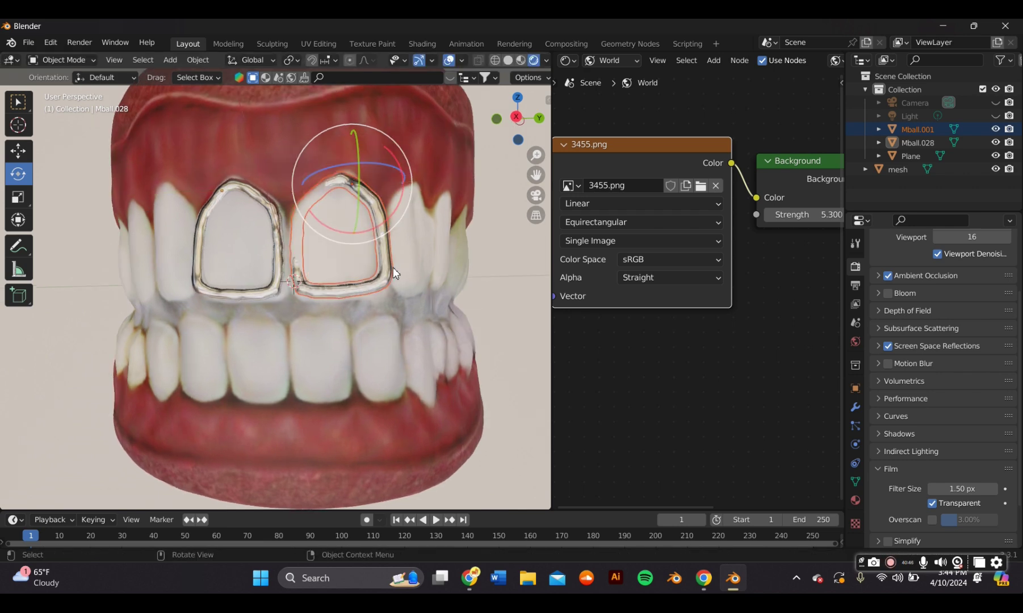
pyautogui.press('r')
pyautogui.click(378, 282)
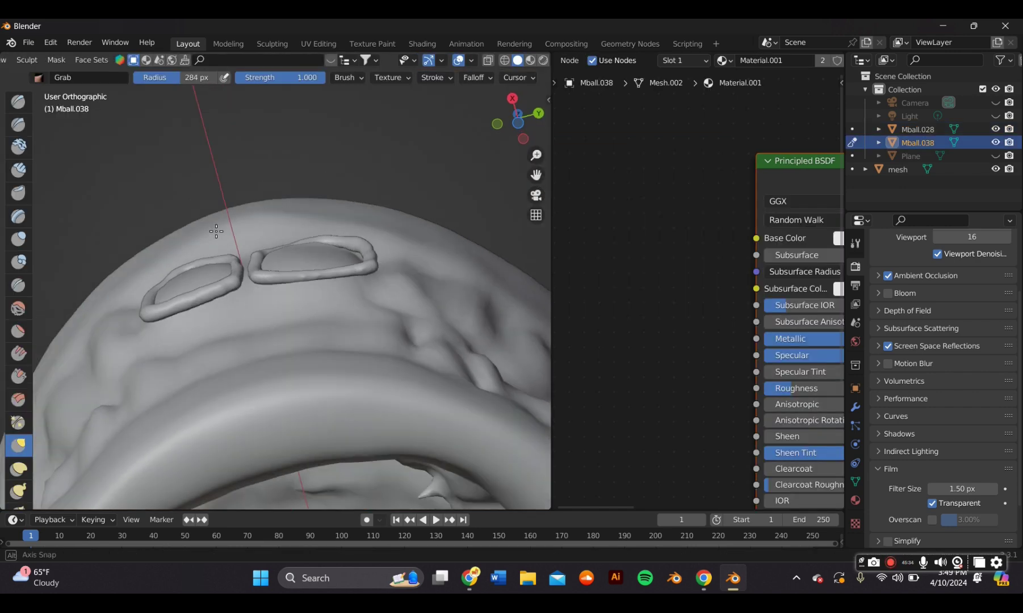
# Pull the second tooth outline against the tooth surface in Sculpt Mode with the Grab brush.
pyautogui.moveTo(216, 231); pyautogui.dragTo(318, 323, button='middle')
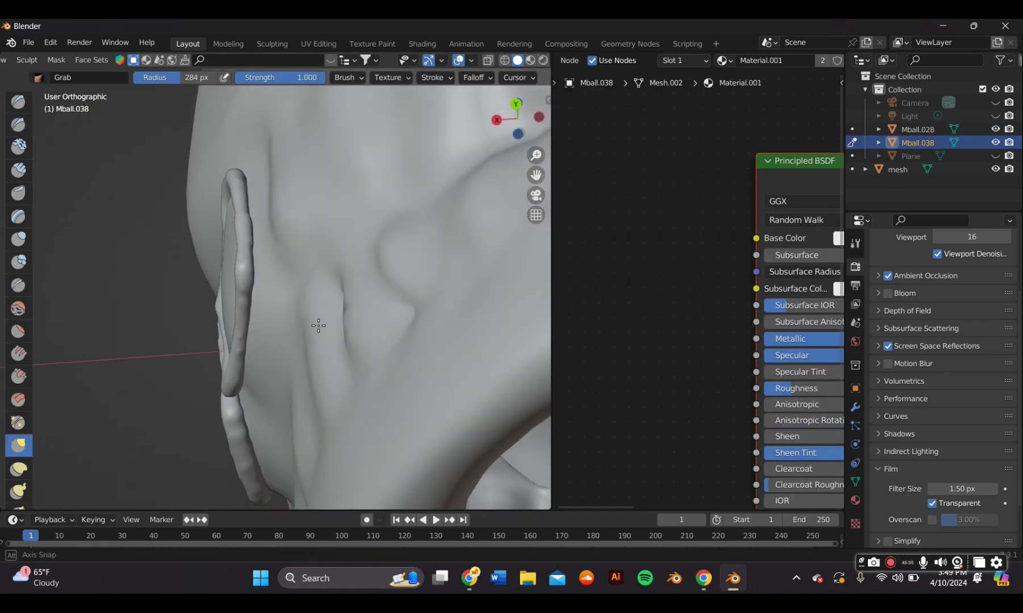
pyautogui.moveTo(257, 229); pyautogui.dragTo(270, 253)
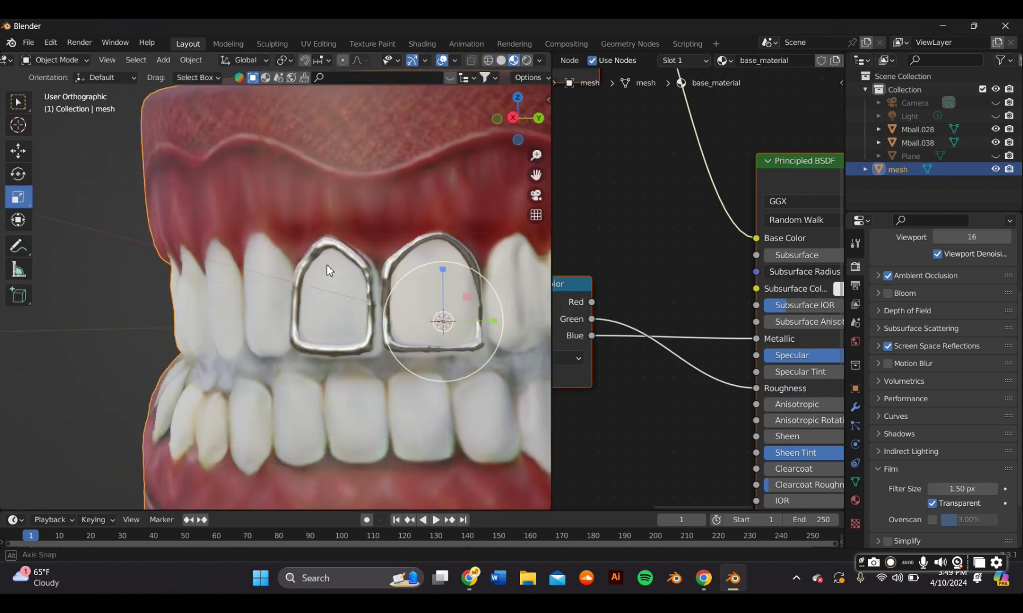
pyautogui.scroll(-1, 329, 265)
pyautogui.moveTo(329, 265)
pyautogui.mouseDown(button='middle')
pyautogui.moveTo(385, 267)
pyautogui.moveTo(302, 205)
pyautogui.moveTo(515, 241)
pyautogui.mouseUp(button='middle')
# Switch the viewport to solid shading and browse the cut diamond models in the asset library results for "diamons".
pyautogui.click(501, 61)
pyautogui.moveTo(536, 182); pyautogui.dragTo(411, 254, button='middle')
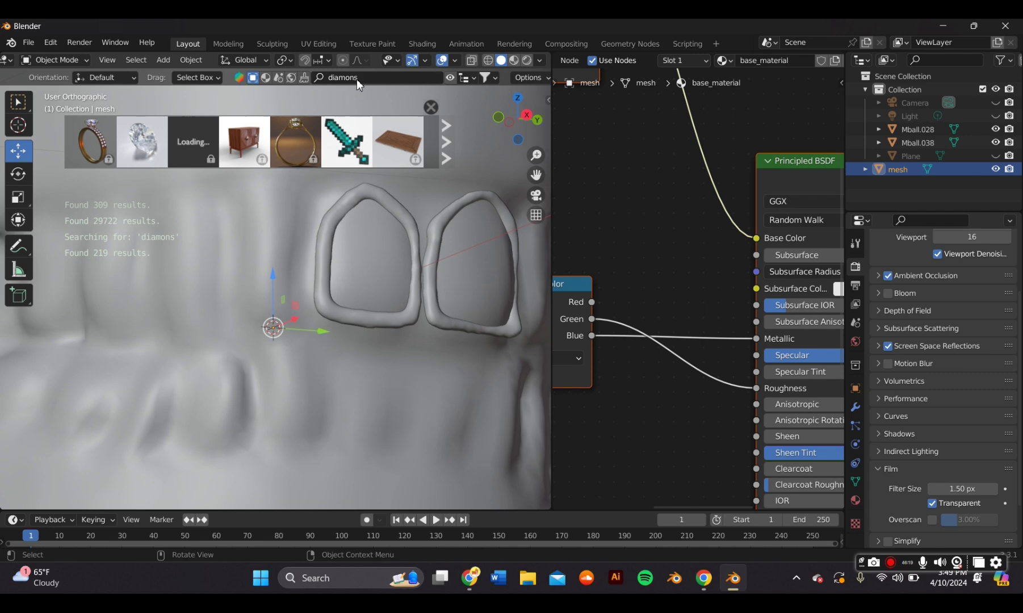
pyautogui.click(446, 130)
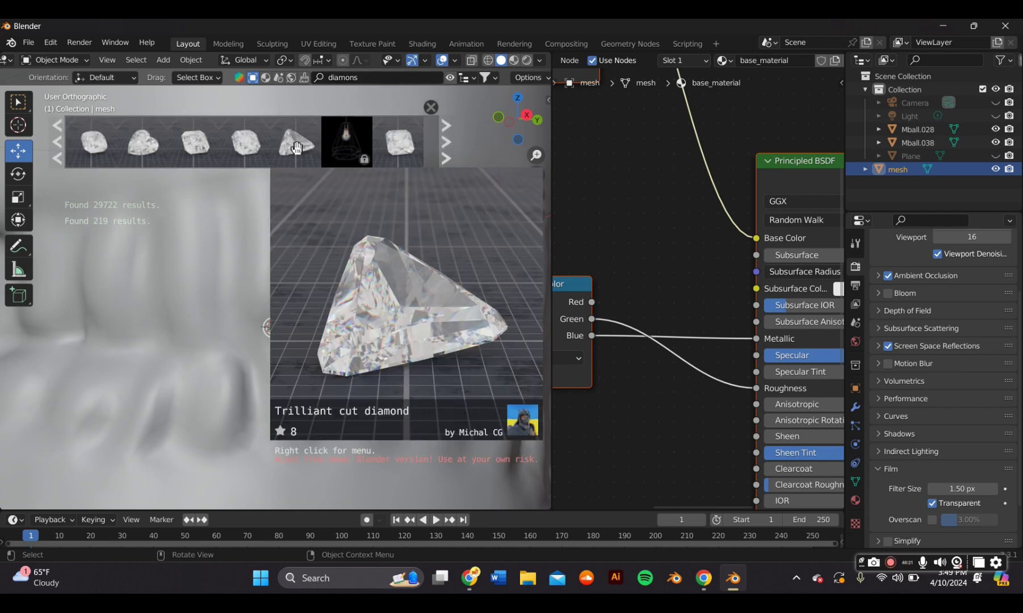
pyautogui.moveTo(192, 152)
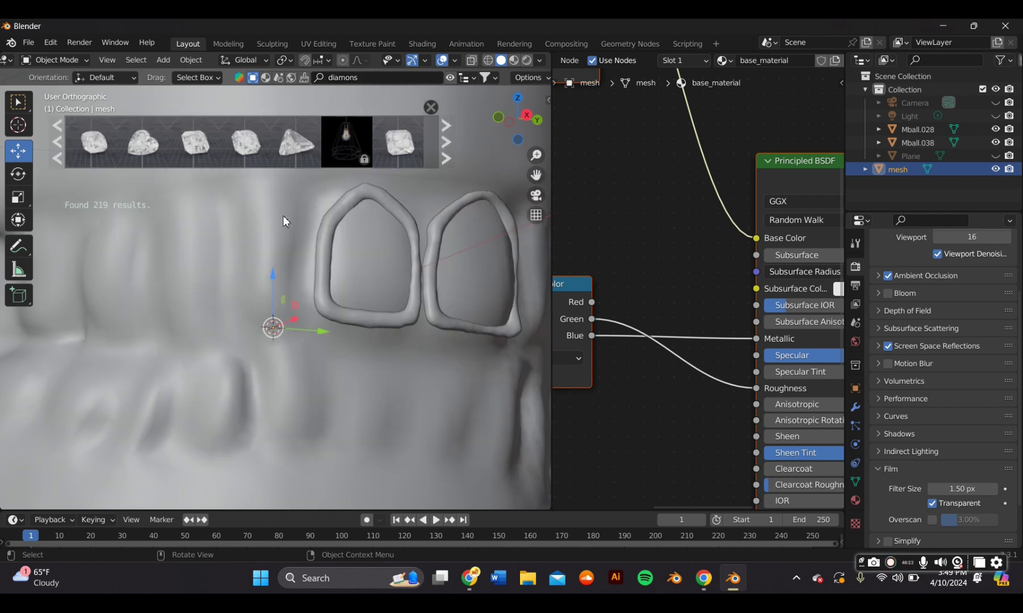
pyautogui.moveTo(153, 152)
pyautogui.moveTo(243, 150)
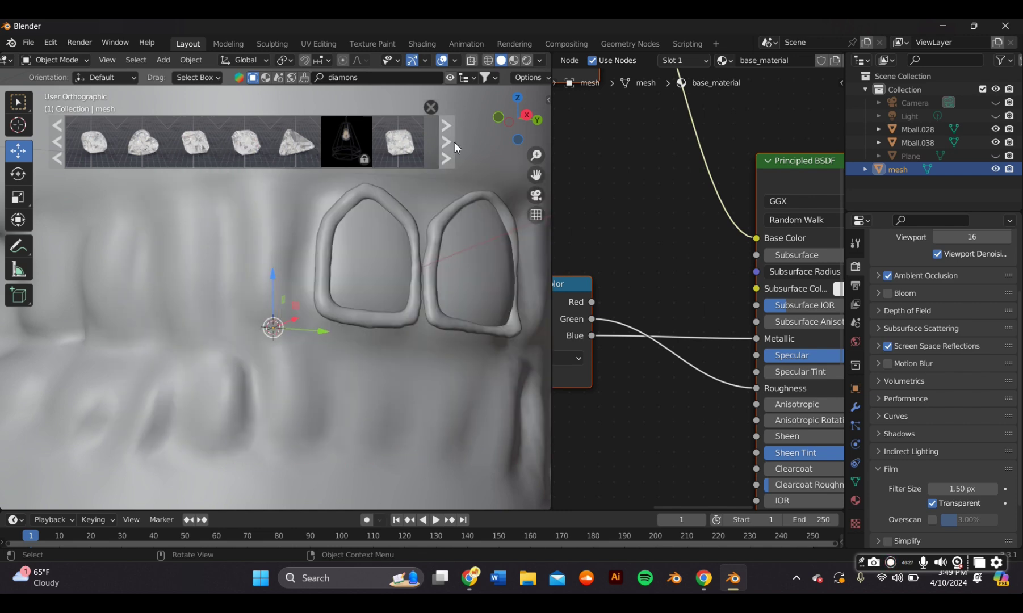
pyautogui.click(448, 142)
pyautogui.moveTo(203, 144)
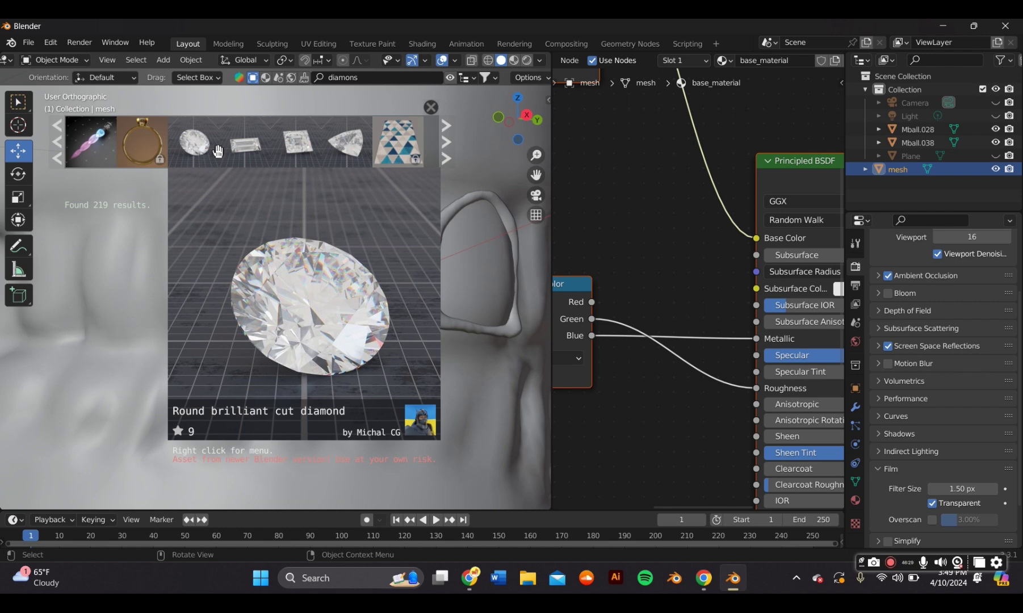
pyautogui.click(448, 153)
pyautogui.moveTo(251, 147)
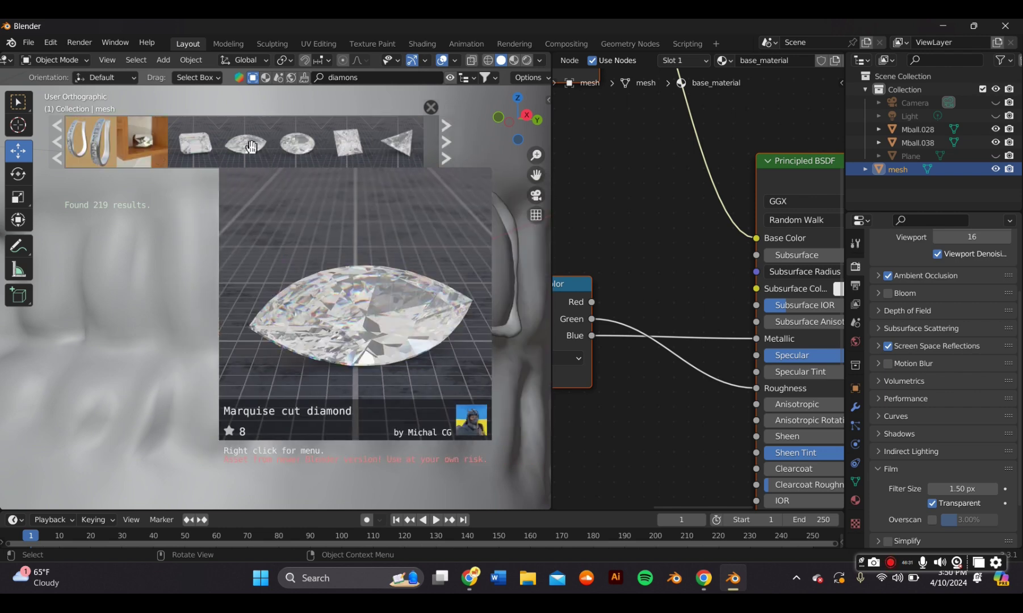
pyautogui.moveTo(208, 147)
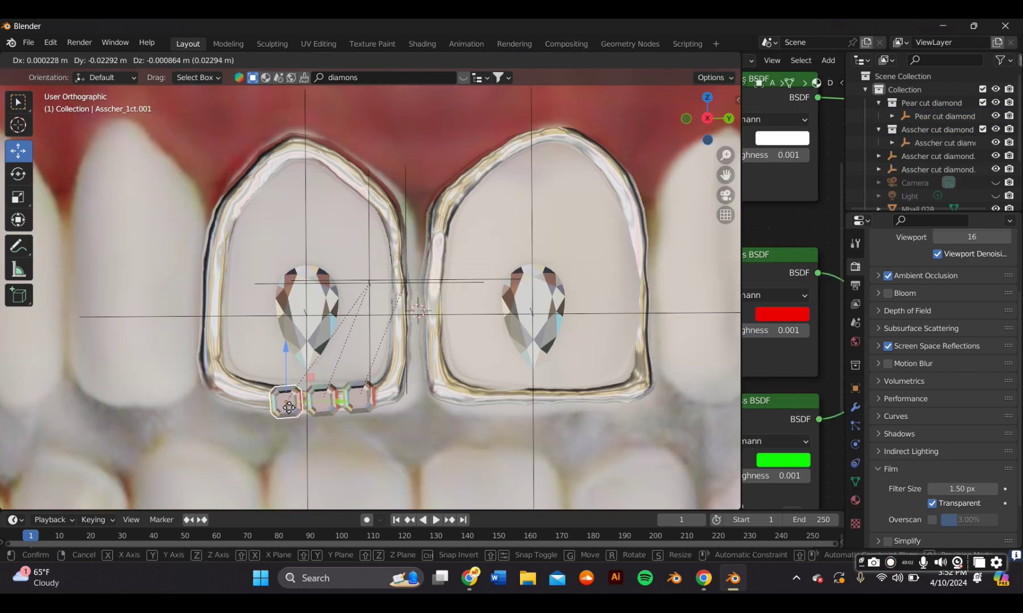
# Place an Asscher cut diamond copy beside the other stones along the first outline's bottom edge and adjust its rotation.
pyautogui.click(289, 407)
pyautogui.press('r')
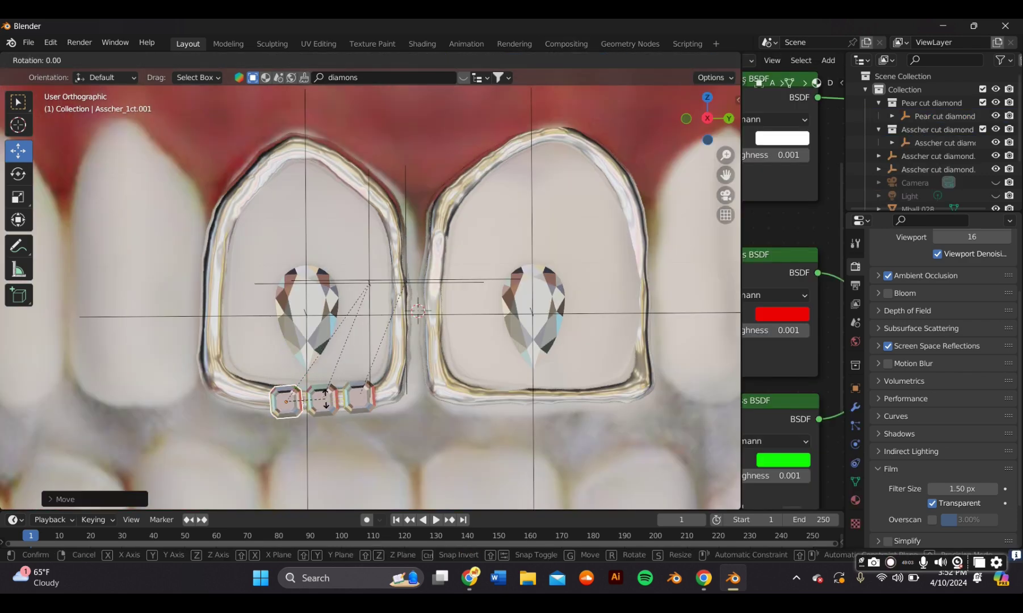
pyautogui.click(328, 403)
pyautogui.moveTo(290, 403); pyautogui.dragTo(328, 408)
# Scale down the outermost gold outline copy, nudge it into place over its tooth, and switch to Sculpt Mode and back to Object Mode.
pyautogui.press('s')
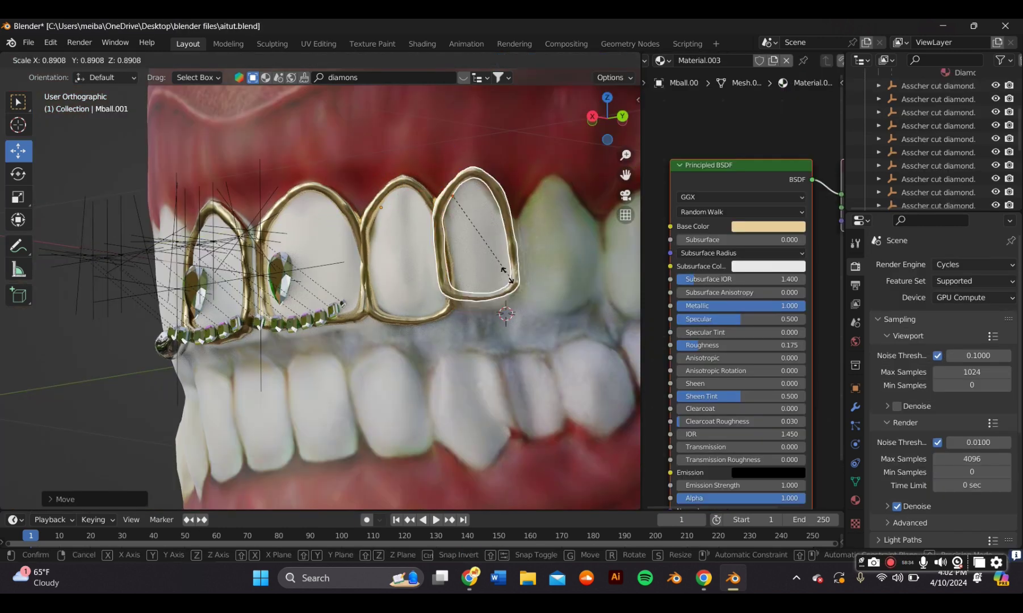
pyautogui.click(499, 266)
pyautogui.moveTo(455, 191); pyautogui.dragTo(457, 194)
pyautogui.click(61, 60)
pyautogui.click(70, 105)
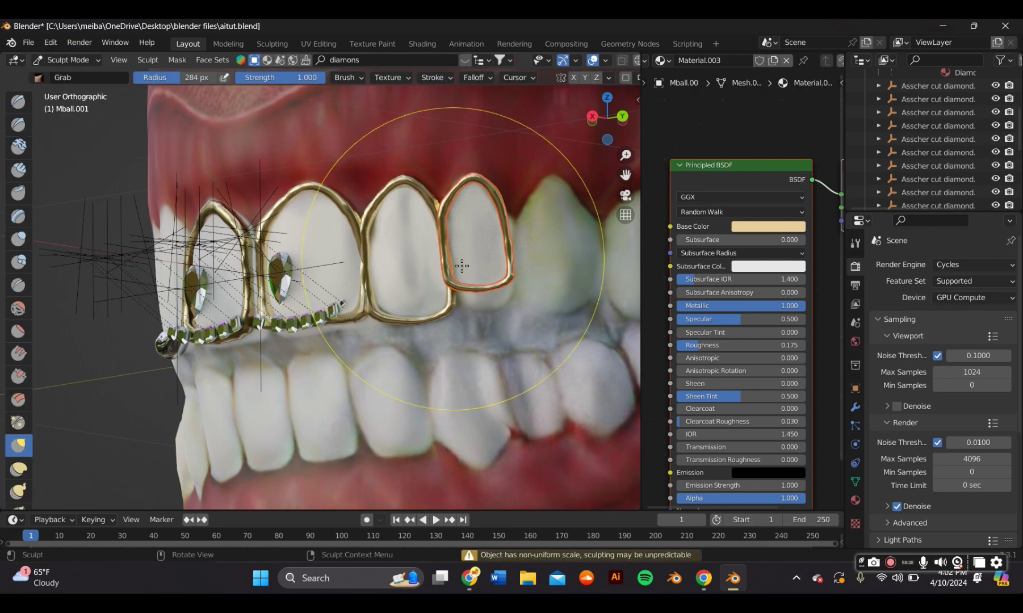
pyautogui.click(57, 63)
pyautogui.click(68, 72)
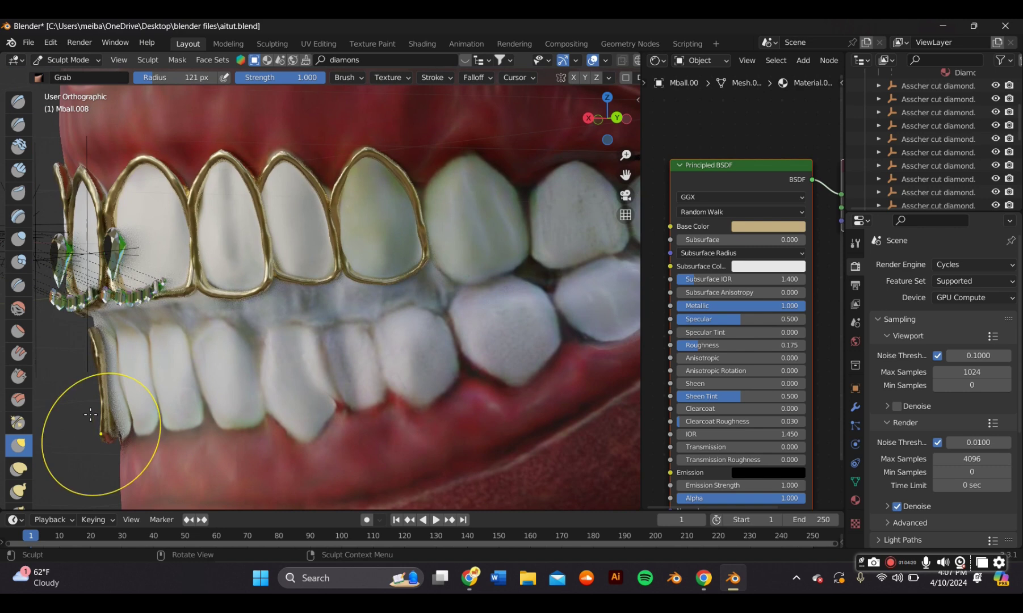
# Pull the gold outline on the lower front tooth against the tooth surface with the Grab brush at radius 121 px.
pyautogui.moveTo(129, 439); pyautogui.dragTo(126, 434)
pyautogui.moveTo(106, 385); pyautogui.dragTo(115, 386)
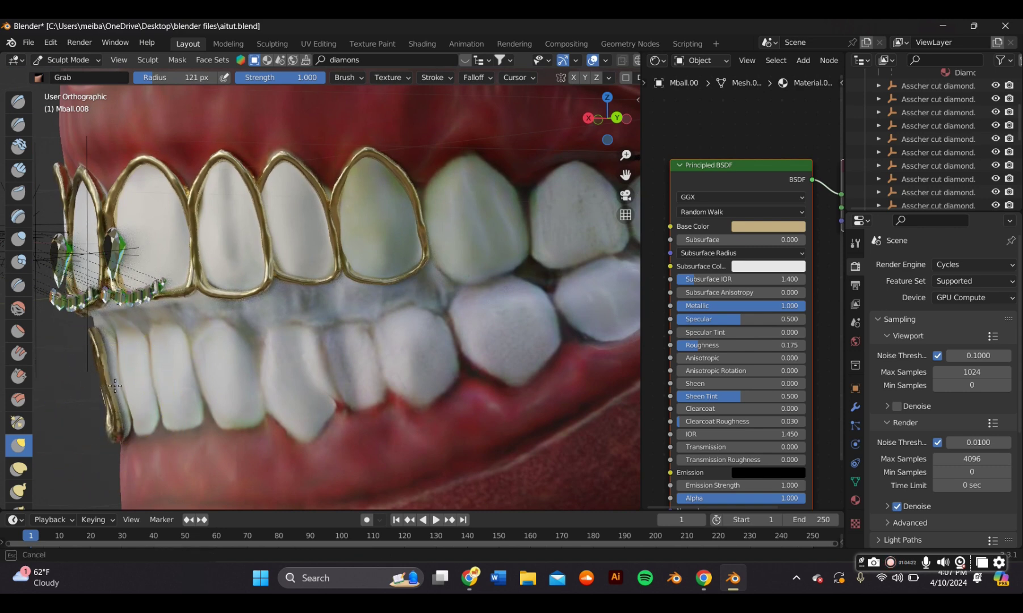
pyautogui.moveTo(106, 349); pyautogui.dragTo(113, 345)
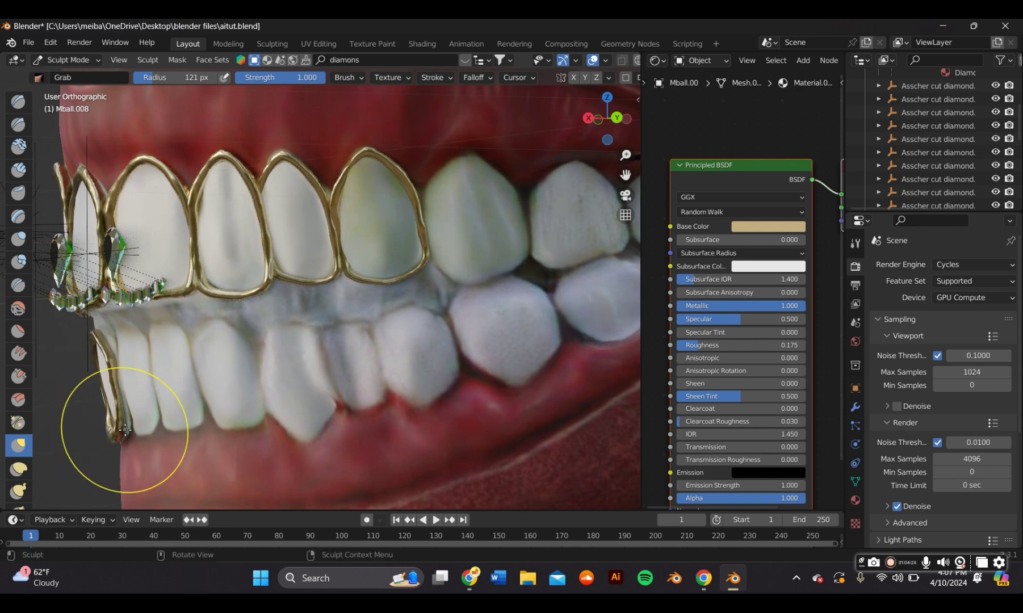
pyautogui.moveTo(129, 426); pyautogui.dragTo(130, 429)
pyautogui.moveTo(129, 430)
pyautogui.mouseDown(button='middle')
pyautogui.moveTo(369, 425)
pyautogui.moveTo(429, 411)
pyautogui.mouseUp(button='middle')
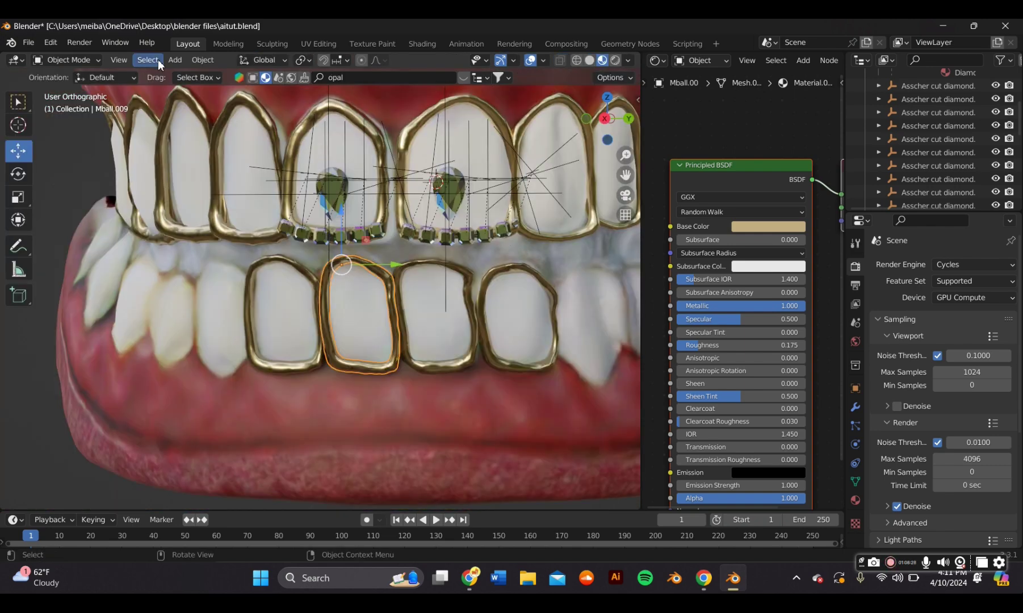
# Add a metaball plane to the scene and scale it down to fit within the front of the teeth model.
pyautogui.click(175, 60)
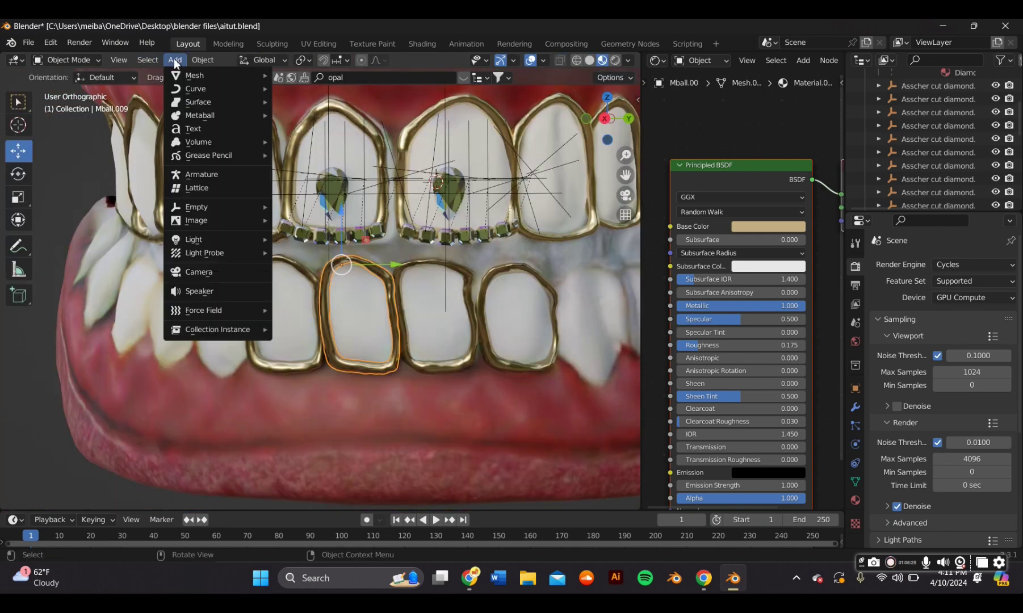
pyautogui.moveTo(202, 116)
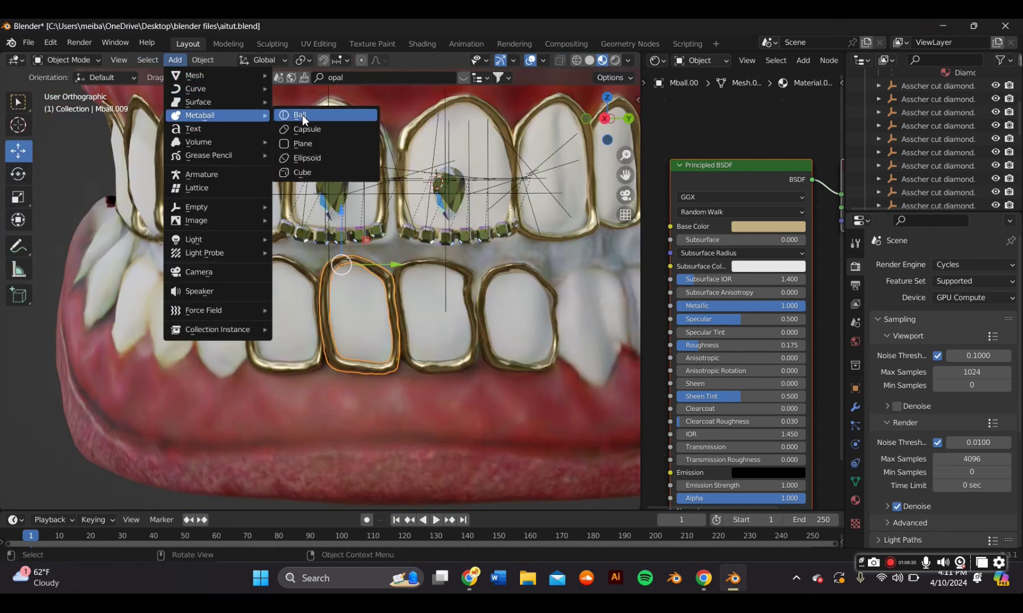
pyautogui.click(309, 145)
pyautogui.scroll(-3, 381, 229)
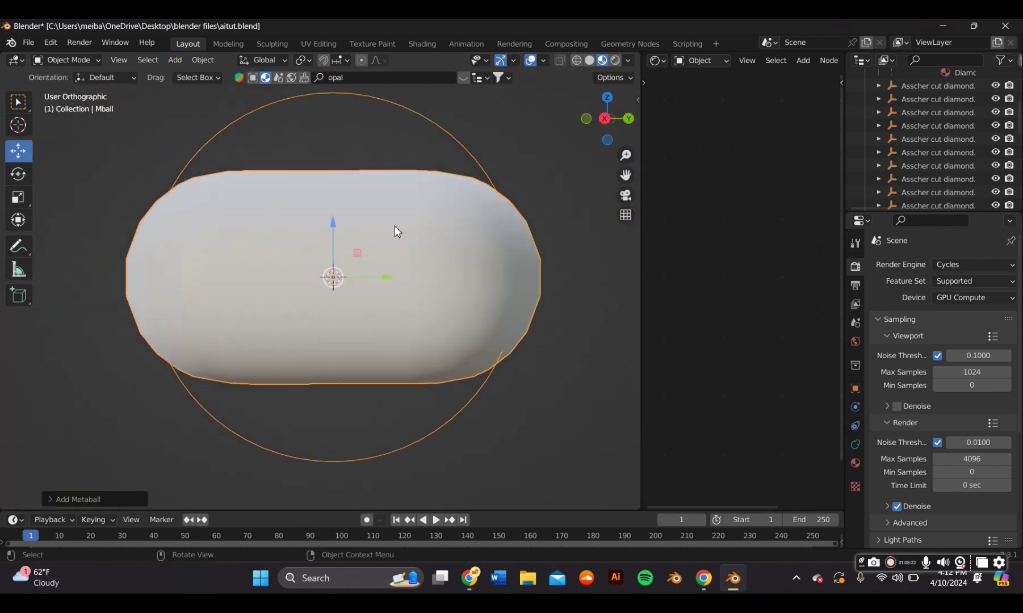
pyautogui.press('s')
pyautogui.click(341, 272)
pyautogui.scroll(4, 339, 271)
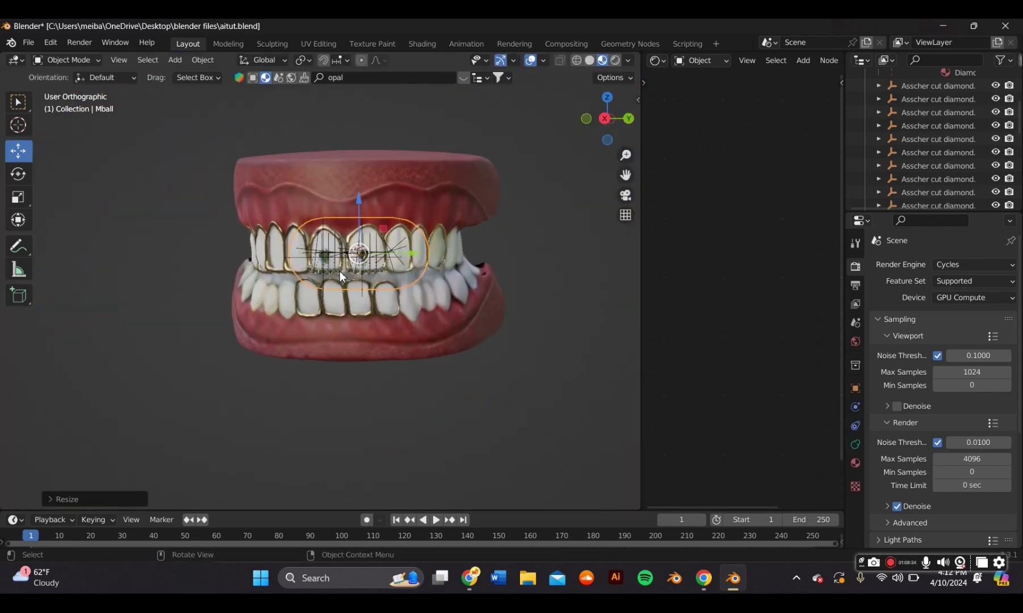
# Move the metaball plane out in front of the teeth and scale it down to roughly tooth size.
pyautogui.moveTo(339, 271); pyautogui.dragTo(289, 263, button='middle')
pyautogui.press('g')
pyautogui.click(267, 296)
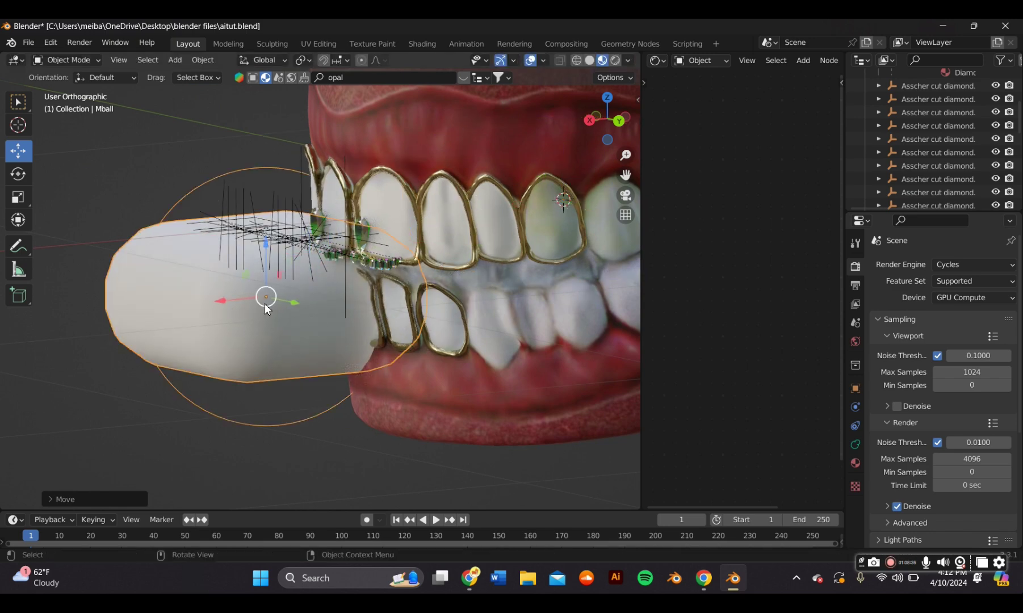
pyautogui.press('s')
pyautogui.click(315, 307)
# Rotate the metaball plane 90° about the global X axis and position a copy inside the gold outline on the lower front tooth.
pyautogui.moveTo(315, 307); pyautogui.dragTo(335, 297, button='middle')
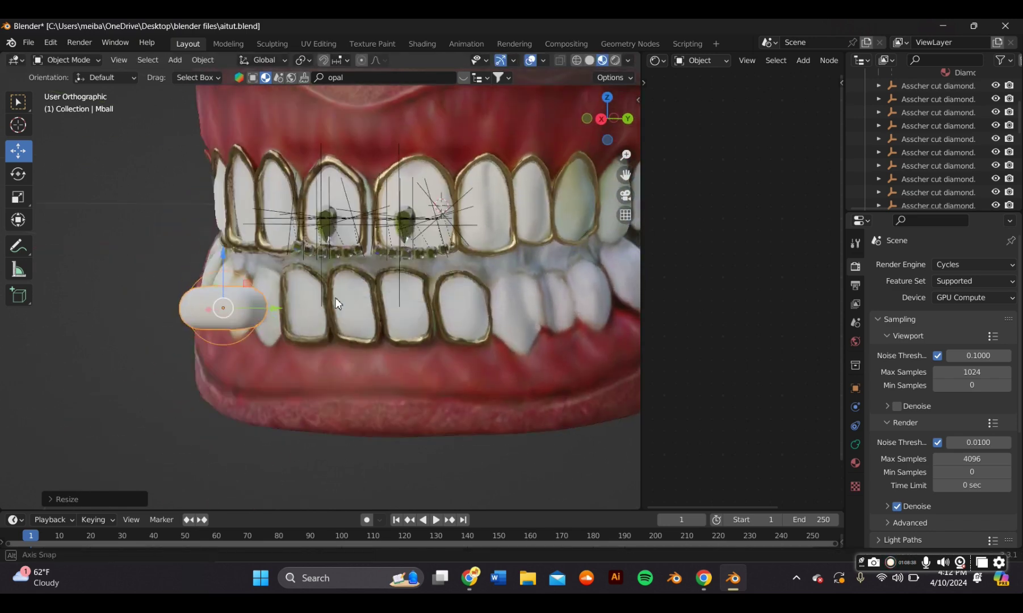
pyautogui.write('rx90')
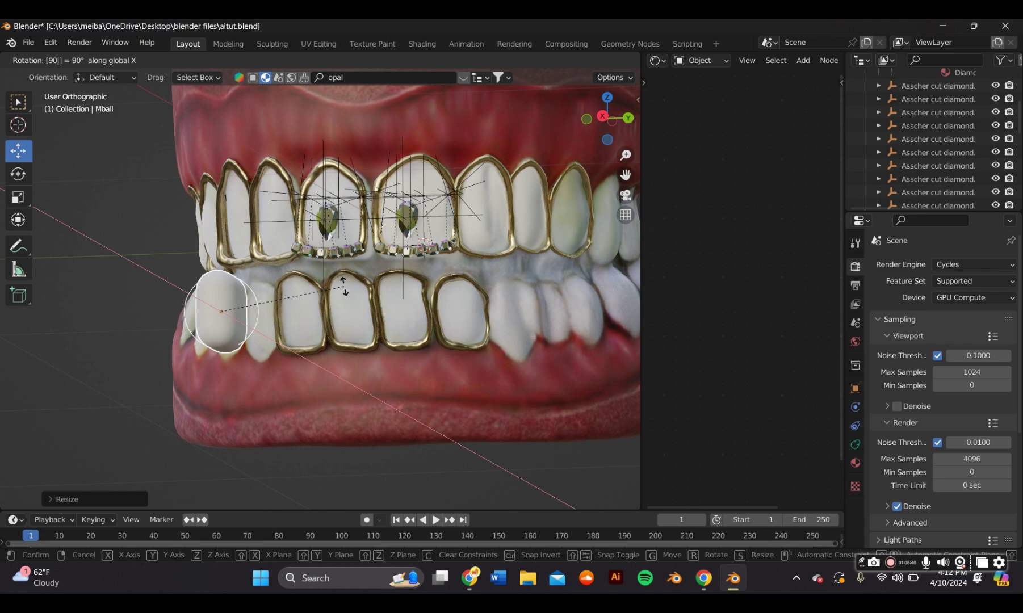
pyautogui.press('Return')
pyautogui.press('r')
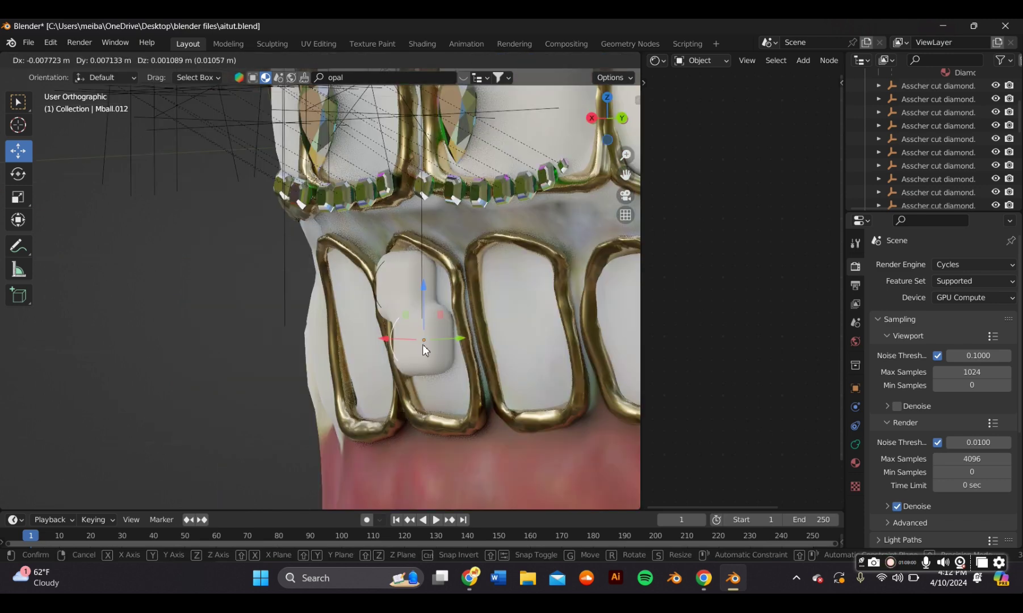
pyautogui.moveTo(422, 343); pyautogui.dragTo(423, 344)
pyautogui.moveTo(423, 345); pyautogui.dragTo(500, 333, button='middle')
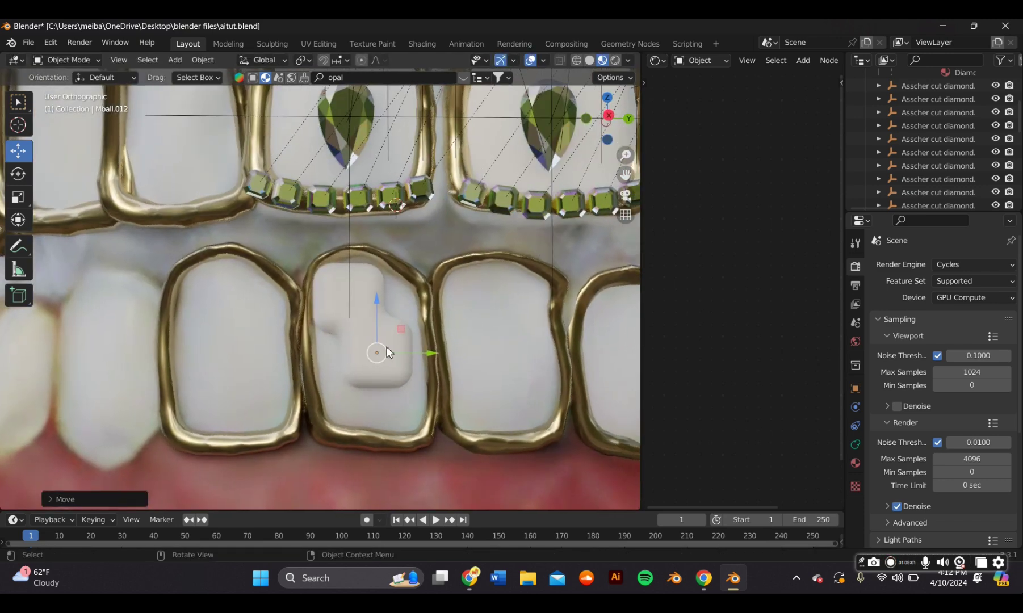
# Convert the metaball fill inside the lower front tooth's gold outline to a mesh and switch it to Sculpt Mode.
pyautogui.click(388, 351)
pyautogui.rightClick(387, 344)
pyautogui.moveTo(386, 336)
pyautogui.click(448, 351)
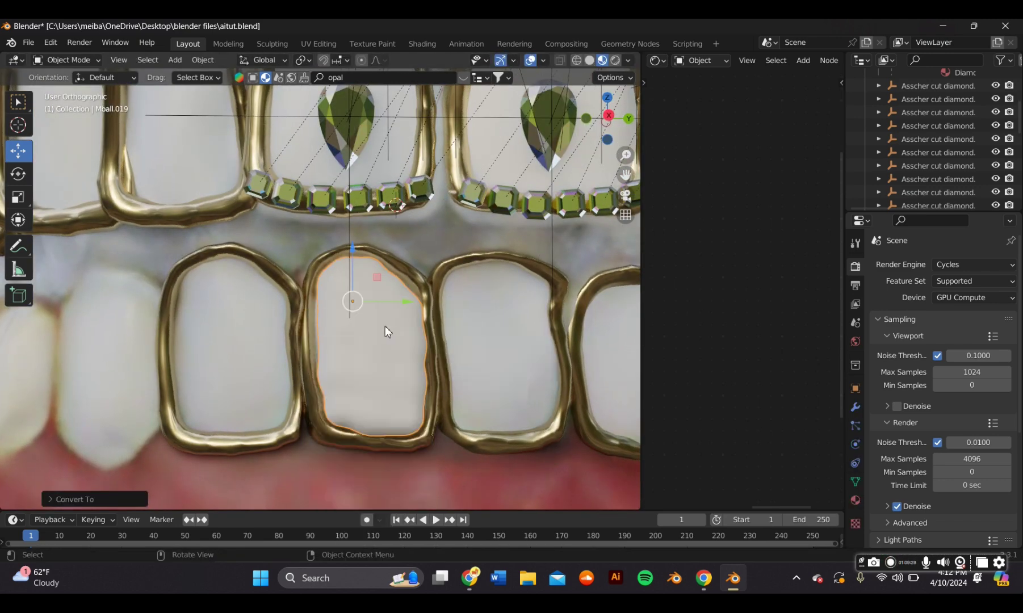
pyautogui.click(78, 59)
pyautogui.click(88, 101)
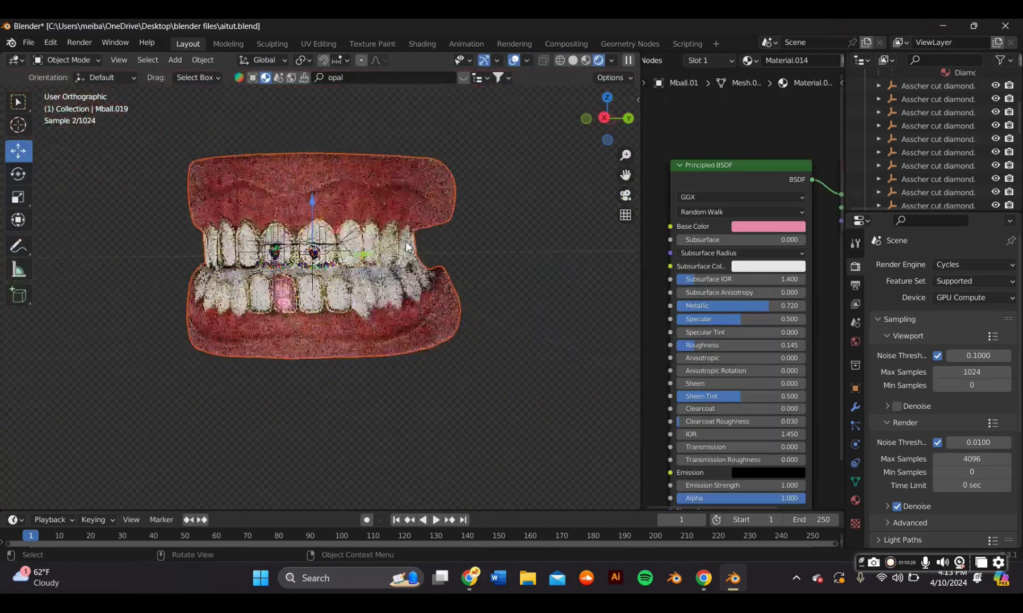
pyautogui.click(264, 301)
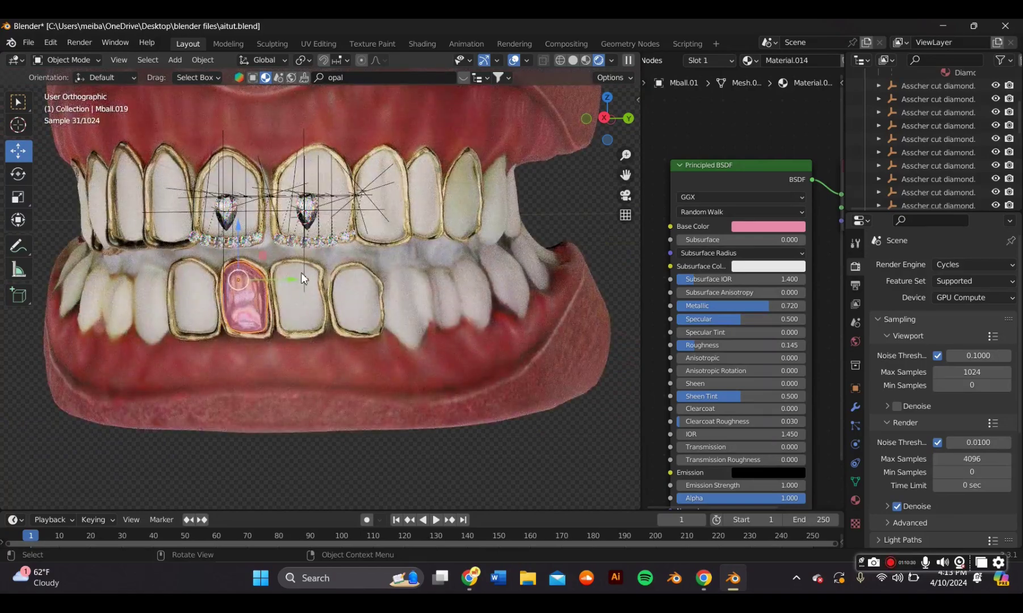
pyautogui.moveTo(300, 272); pyautogui.dragTo(307, 272, button='middle')
pyautogui.click(312, 191)
pyautogui.moveTo(313, 191); pyautogui.dragTo(312, 194)
pyautogui.click(311, 209)
pyautogui.click(312, 212)
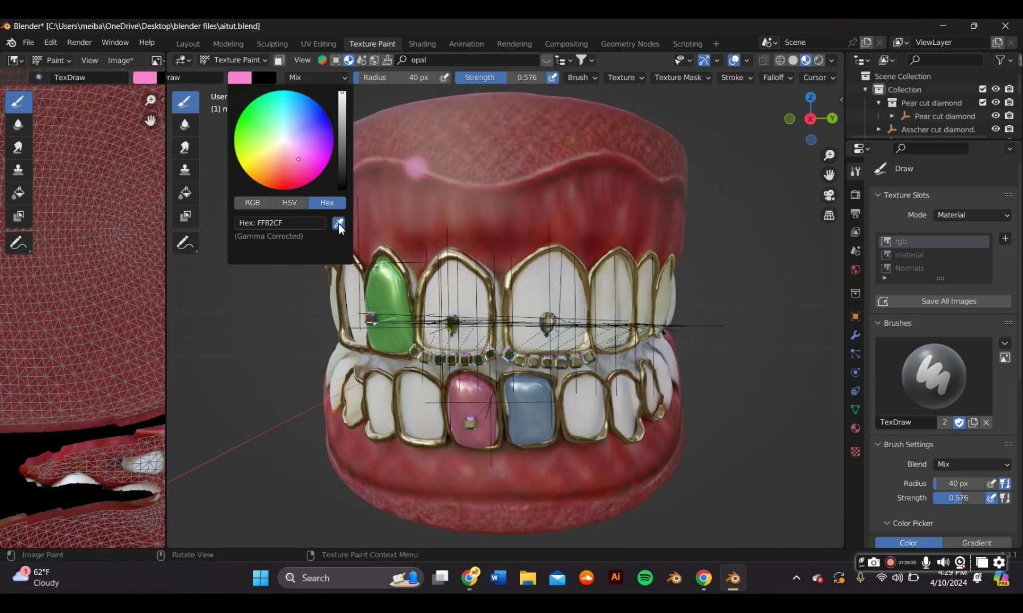
# Sample the gum colour and paint over the whitish gap between the upper and lower teeth with the TexDraw brush at radius 40 px.
pyautogui.moveTo(400, 194); pyautogui.dragTo(433, 130, button='middle')
pyautogui.scroll(4, 434, 284)
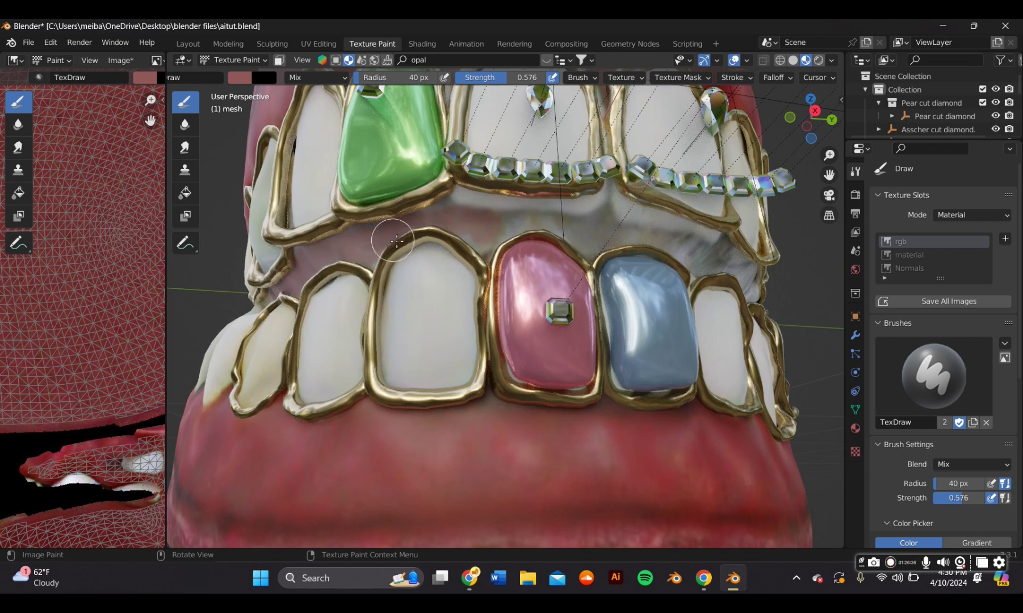
pyautogui.moveTo(541, 231); pyautogui.dragTo(496, 308, button='middle')
pyautogui.scroll(-3, 537, 272)
pyautogui.scroll(3, 521, 301)
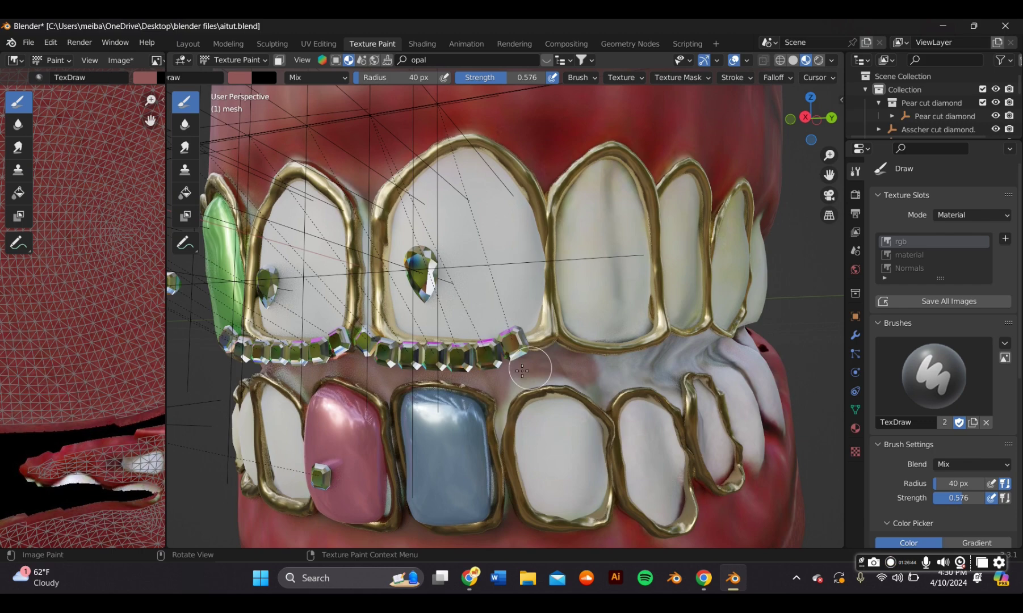
pyautogui.moveTo(522, 370); pyautogui.dragTo(358, 360, button='middle')
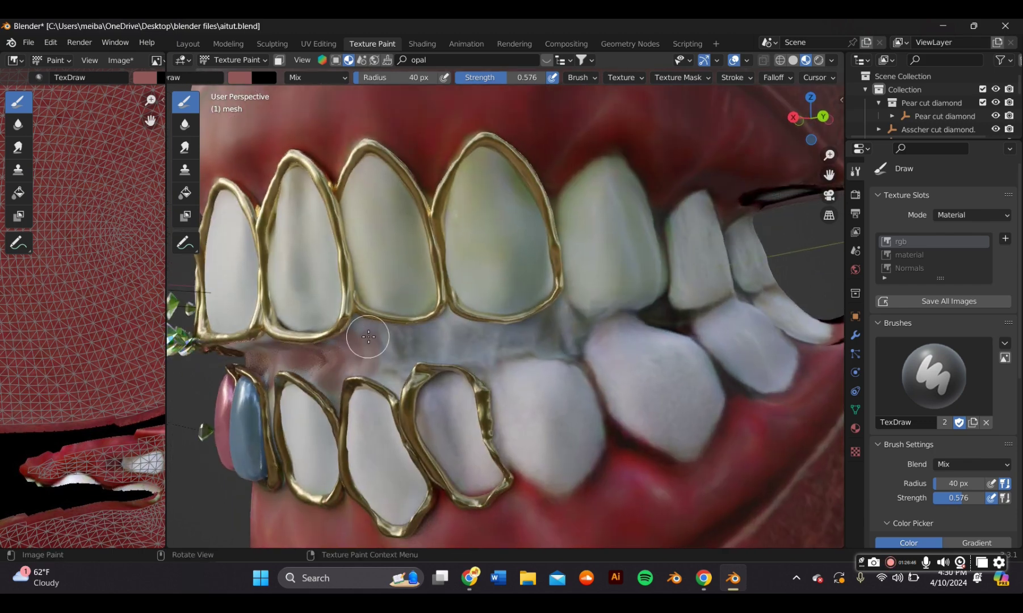
pyautogui.moveTo(447, 340); pyautogui.dragTo(490, 344)
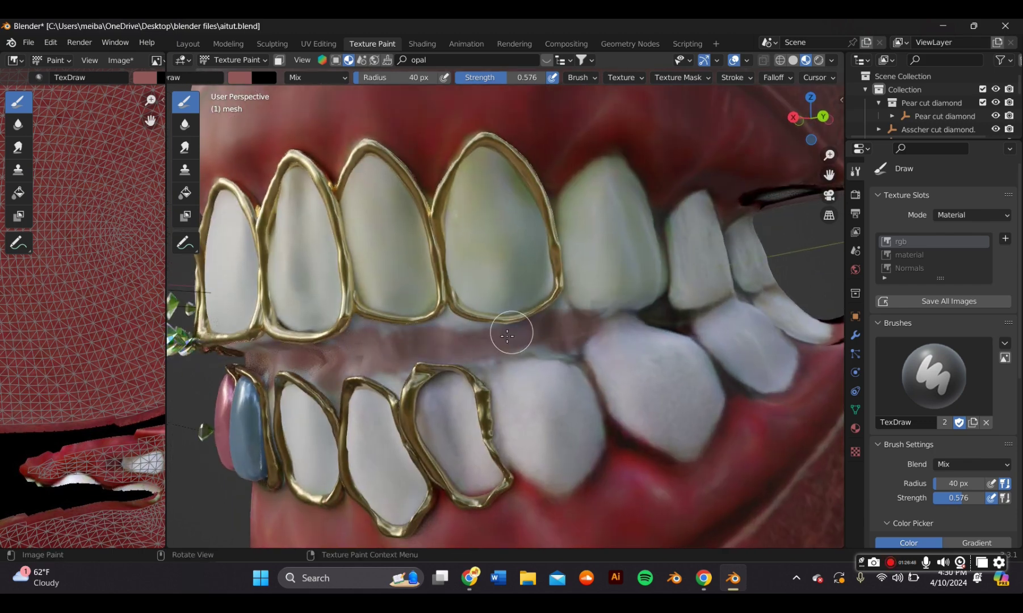
# Extend the gum-coloured paint along the gap toward the back teeth, working around both sides of the jaw.
pyautogui.scroll(-6, 470, 366)
pyautogui.moveTo(365, 354); pyautogui.dragTo(492, 361, button='middle')
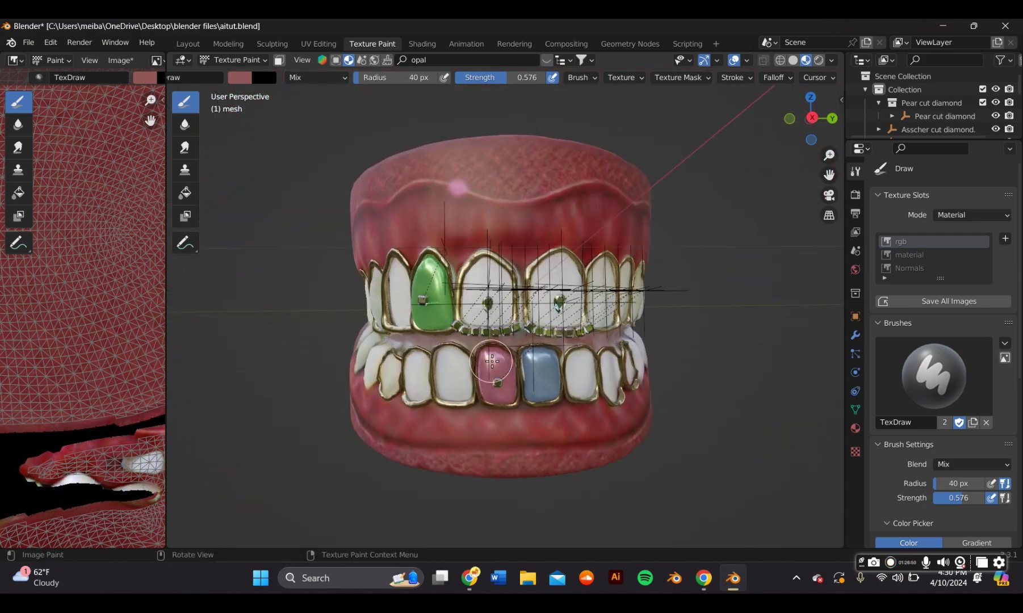
pyautogui.scroll(4, 528, 362)
pyautogui.scroll(-3, 535, 353)
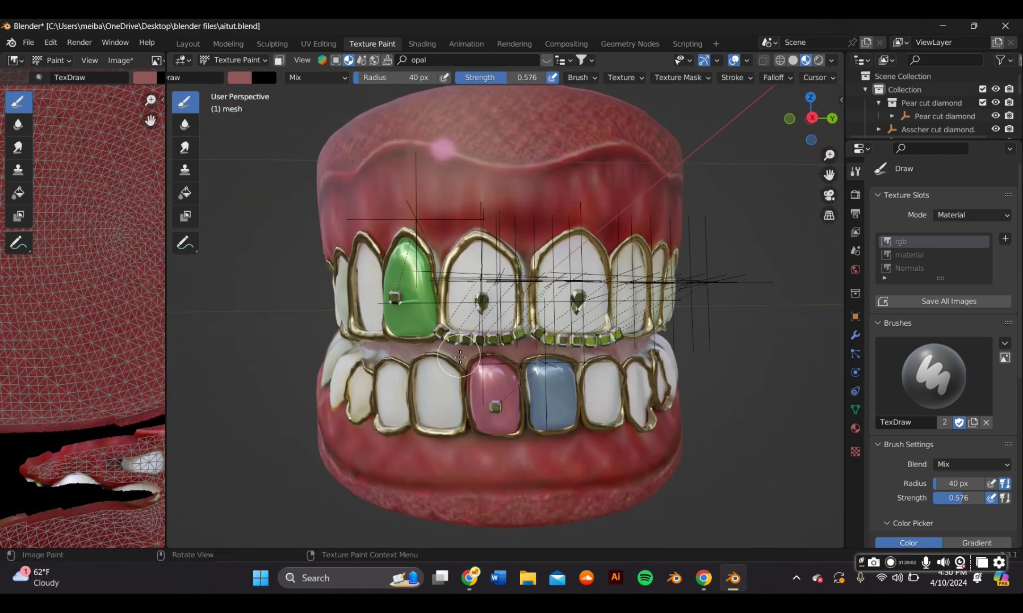
pyautogui.moveTo(359, 344); pyautogui.dragTo(540, 334, button='middle')
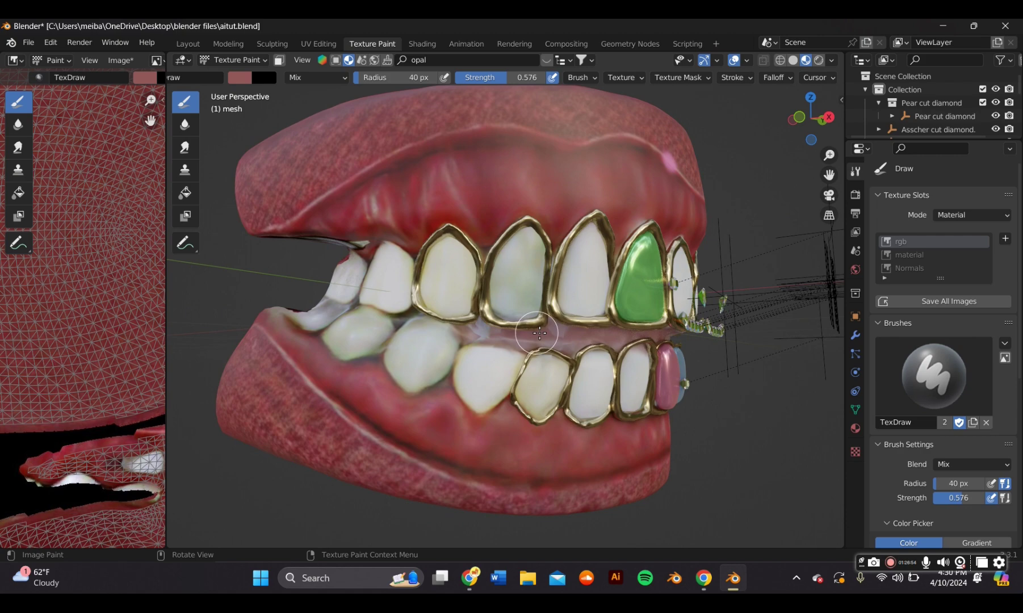
pyautogui.moveTo(472, 335); pyautogui.dragTo(450, 337, button='middle')
pyautogui.scroll(5, 343, 366)
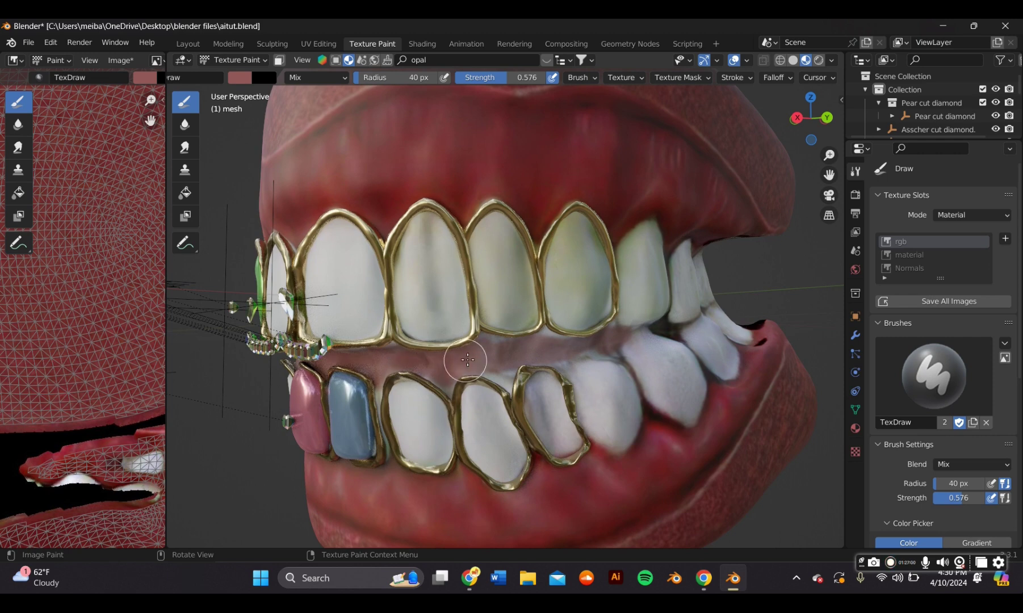
# Add a metaball capsule to the scene and scale it down toward the size of the teeth model.
pyautogui.click(179, 63)
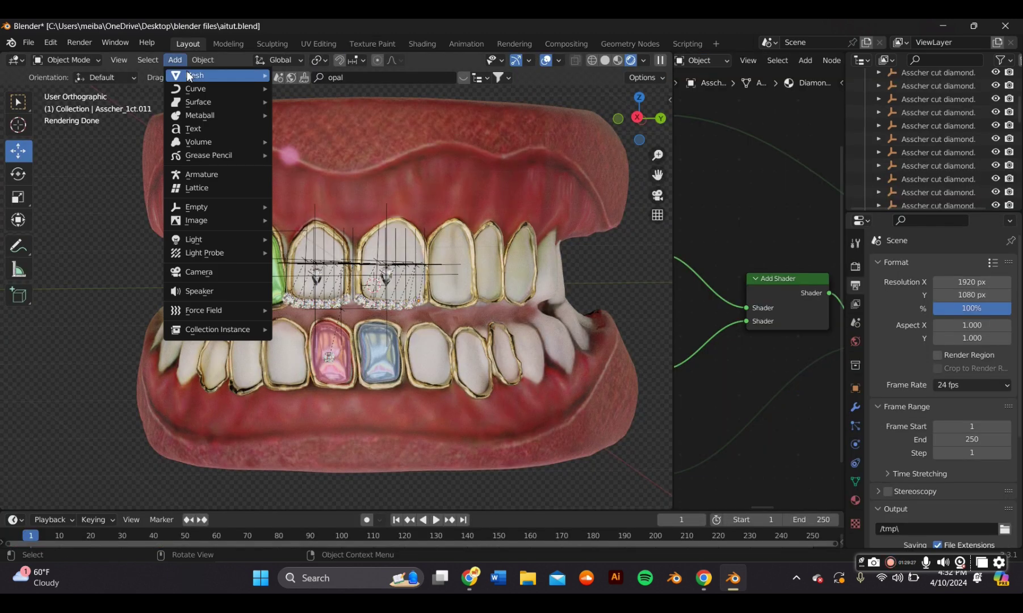
pyautogui.moveTo(189, 76)
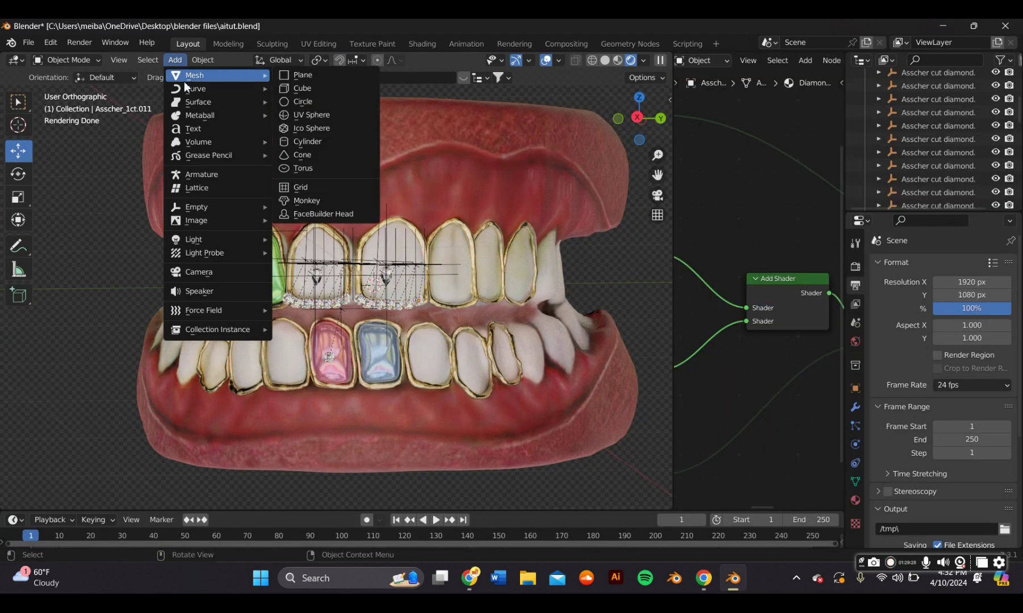
pyautogui.moveTo(236, 116)
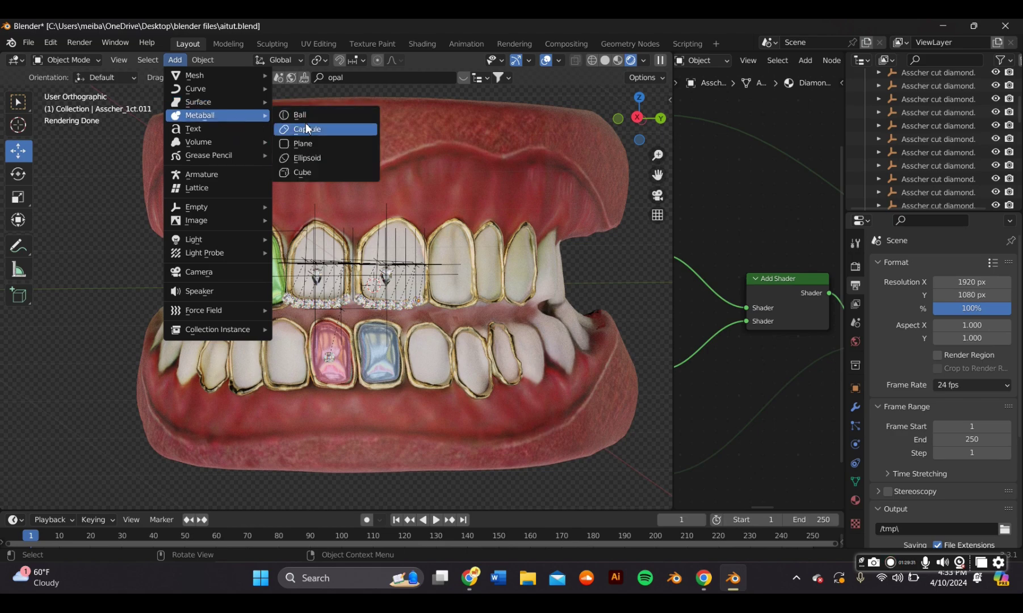
pyautogui.click(307, 128)
pyautogui.scroll(-9, 318, 141)
pyautogui.press('s')
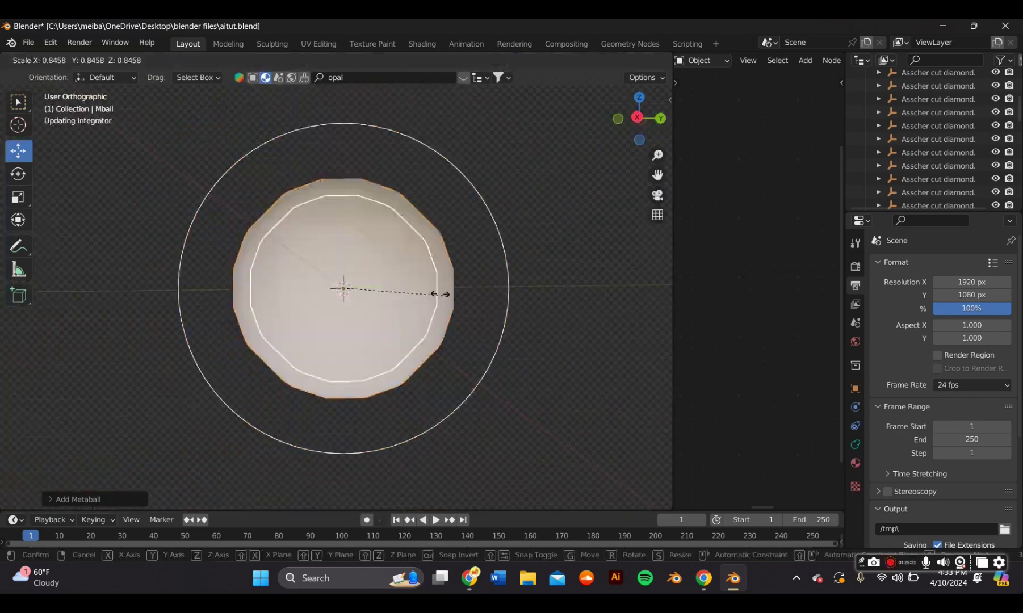
pyautogui.click(341, 286)
pyautogui.moveTo(341, 287); pyautogui.dragTo(386, 282, button='middle')
# Move the metaball capsule onto the upper gum above the green tooth and scale it down further.
pyautogui.press('g')
pyautogui.click(308, 282)
pyautogui.scroll(3, 318, 282)
pyautogui.press('g')
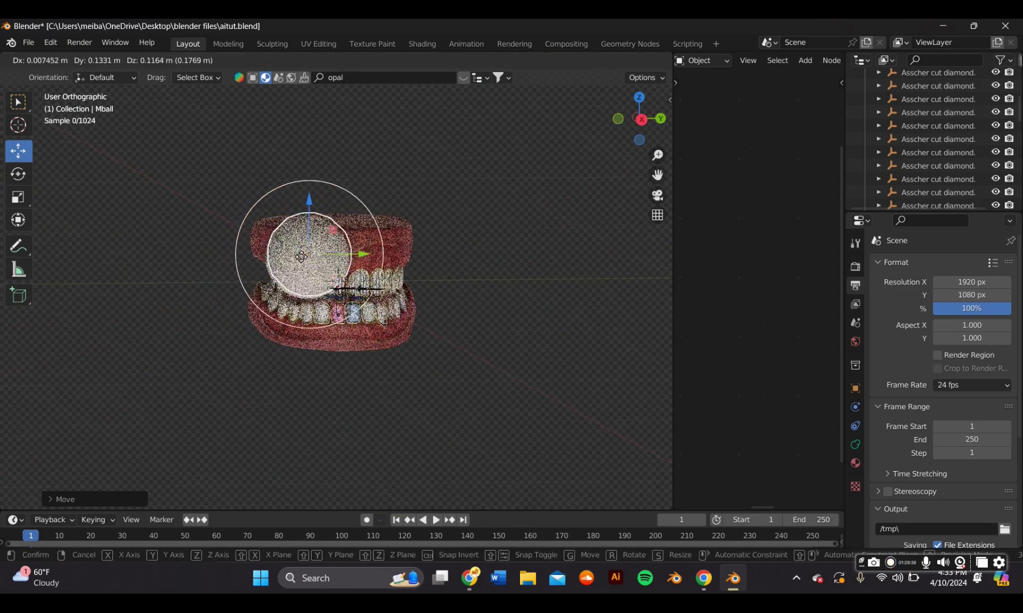
pyautogui.click(330, 252)
pyautogui.press('s')
pyautogui.click(340, 264)
pyautogui.scroll(4, 341, 268)
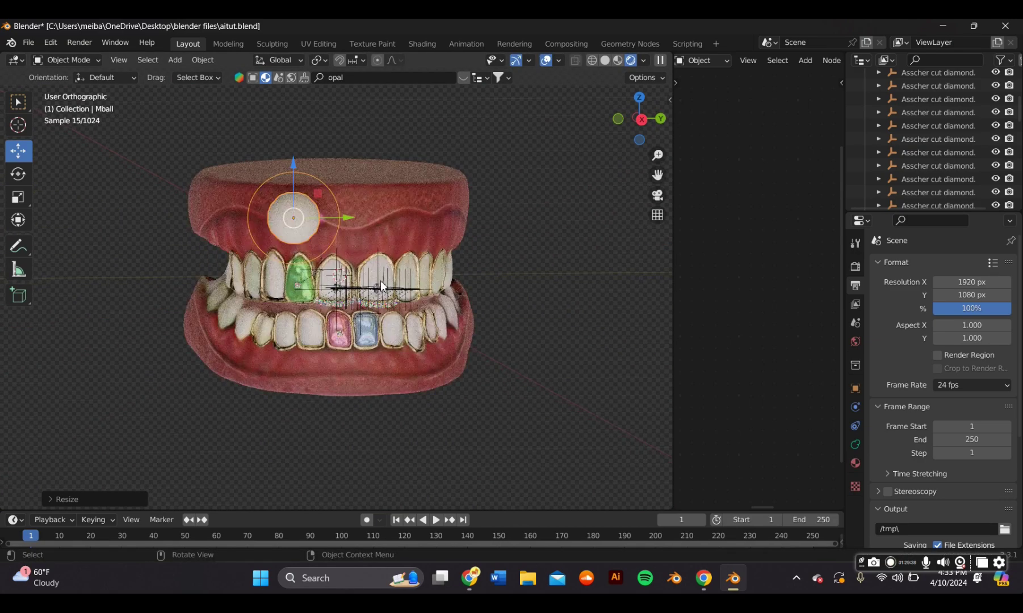
pyautogui.press('s')
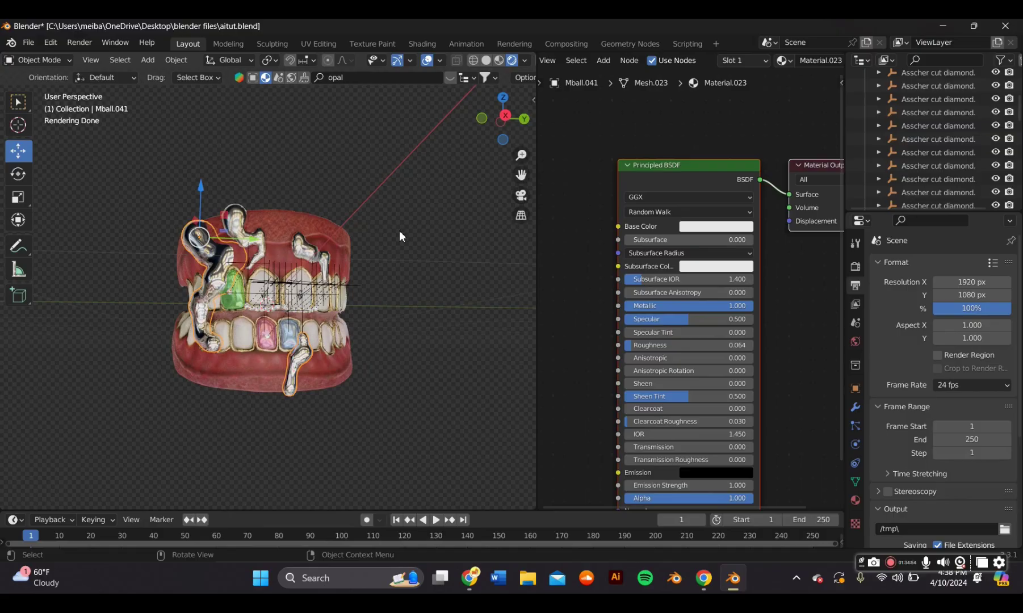
pyautogui.moveTo(399, 235); pyautogui.dragTo(355, 227, button='middle')
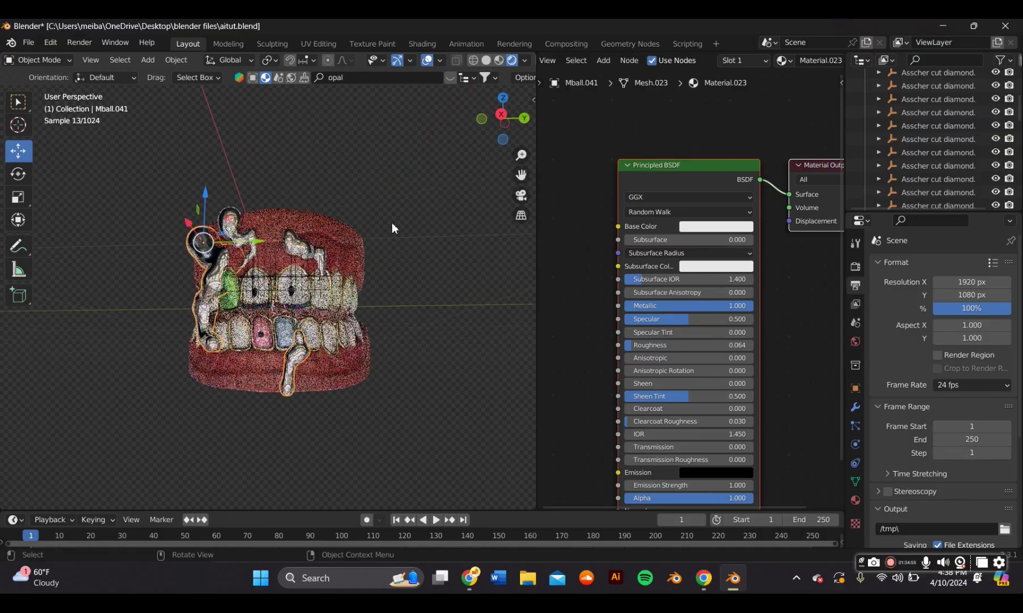